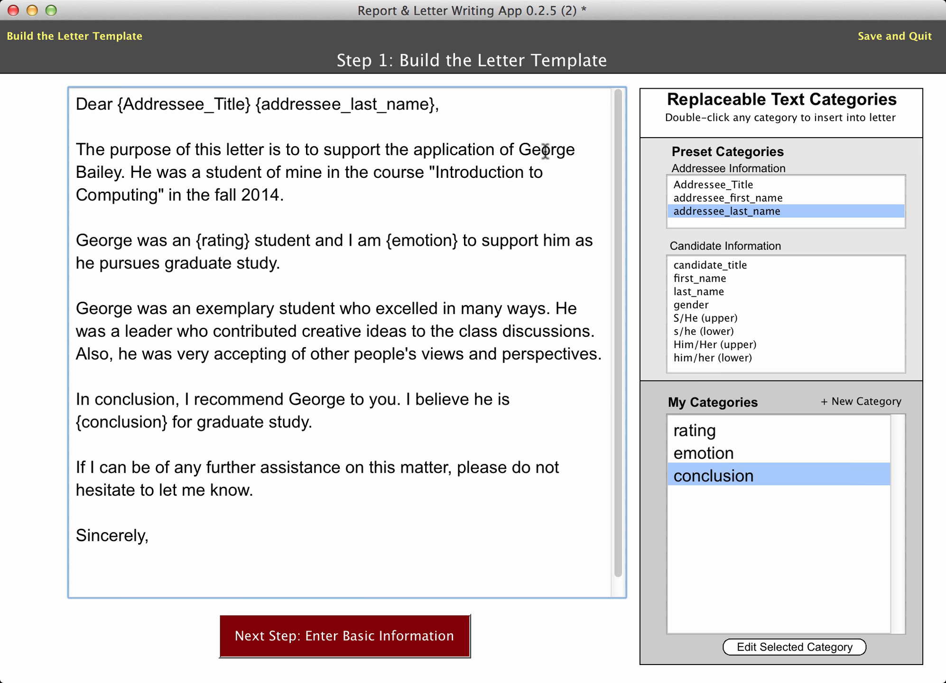
- Replace the student's first and last name in the opening paragraph with the first_name and last_name categories
double_click(546, 151)
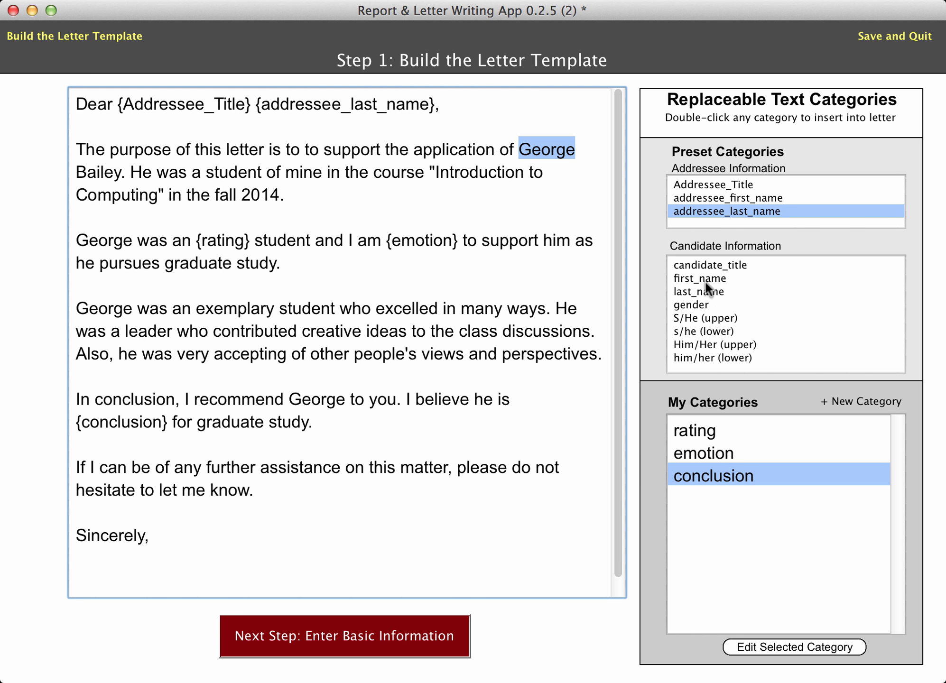
key(BackSpace)
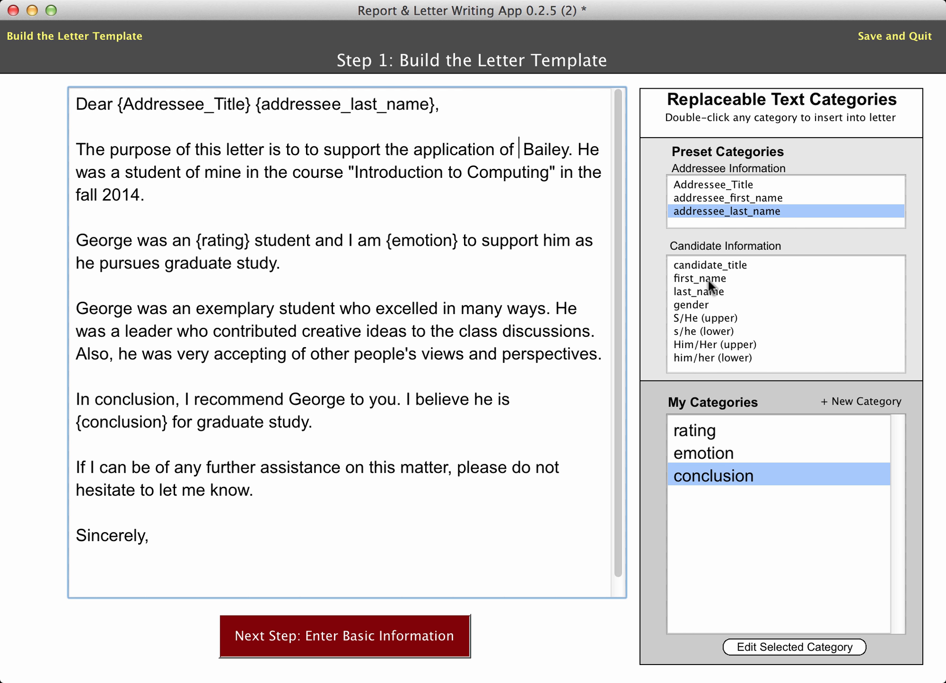
double_click(694, 279)
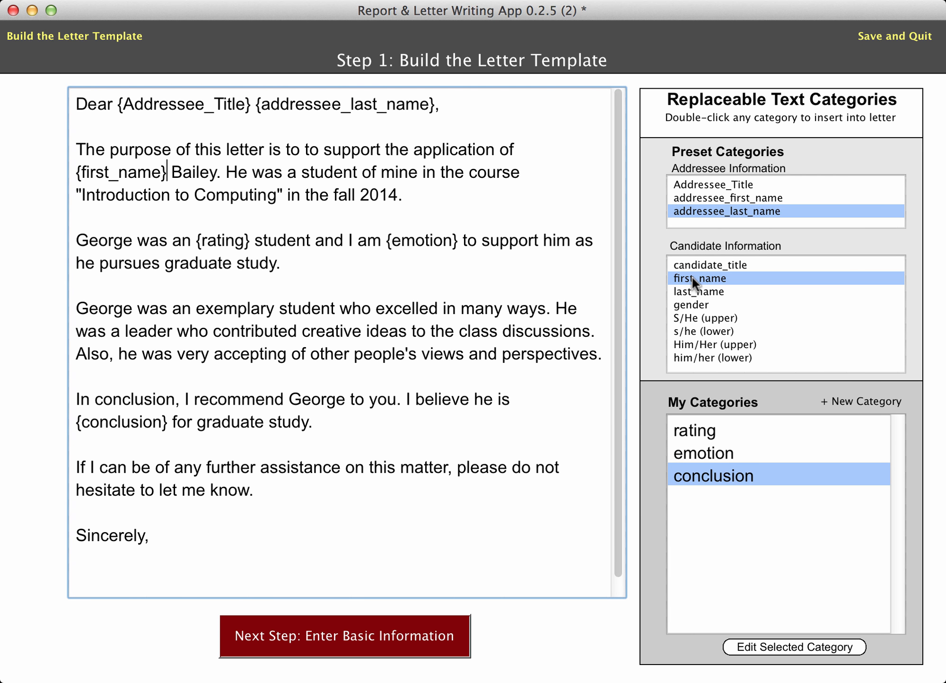
double_click(203, 173)
key(BackSpace)
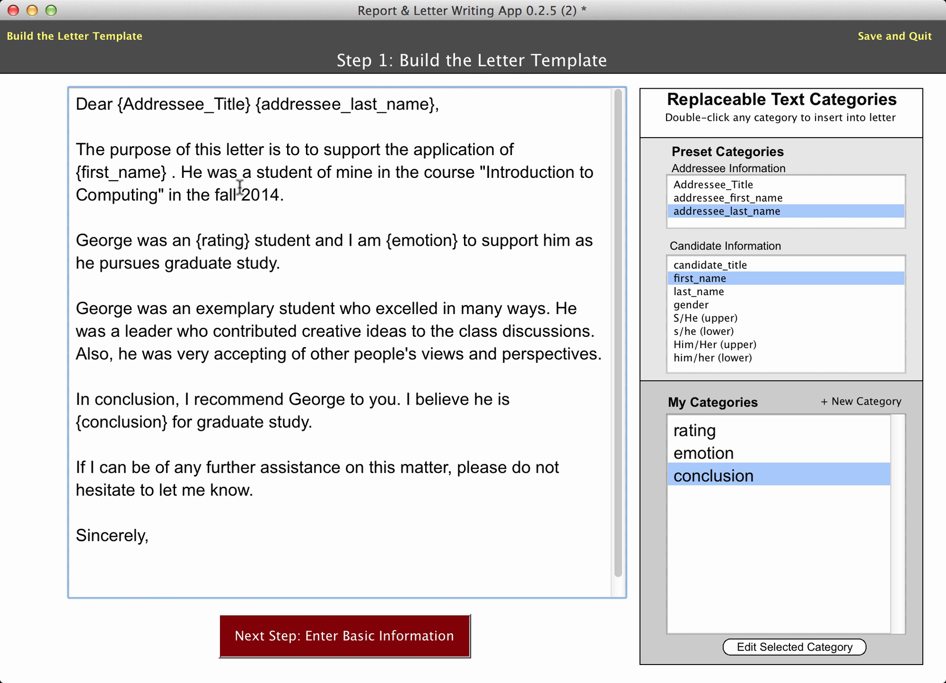
double_click(689, 291)
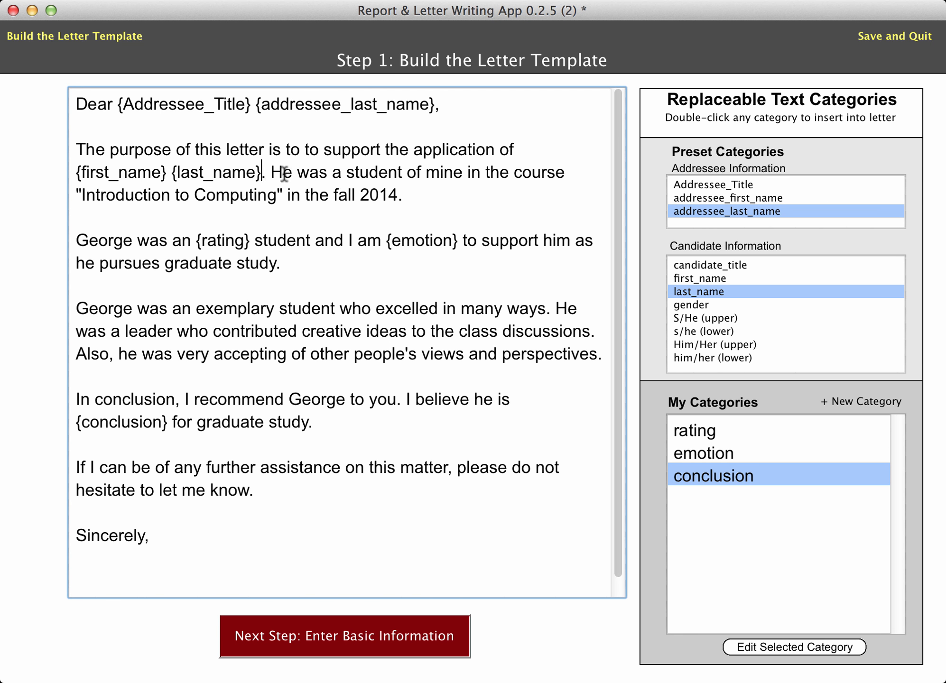
- Replace "He" in the opening paragraph with the S/He (upper) category
double_click(284, 173)
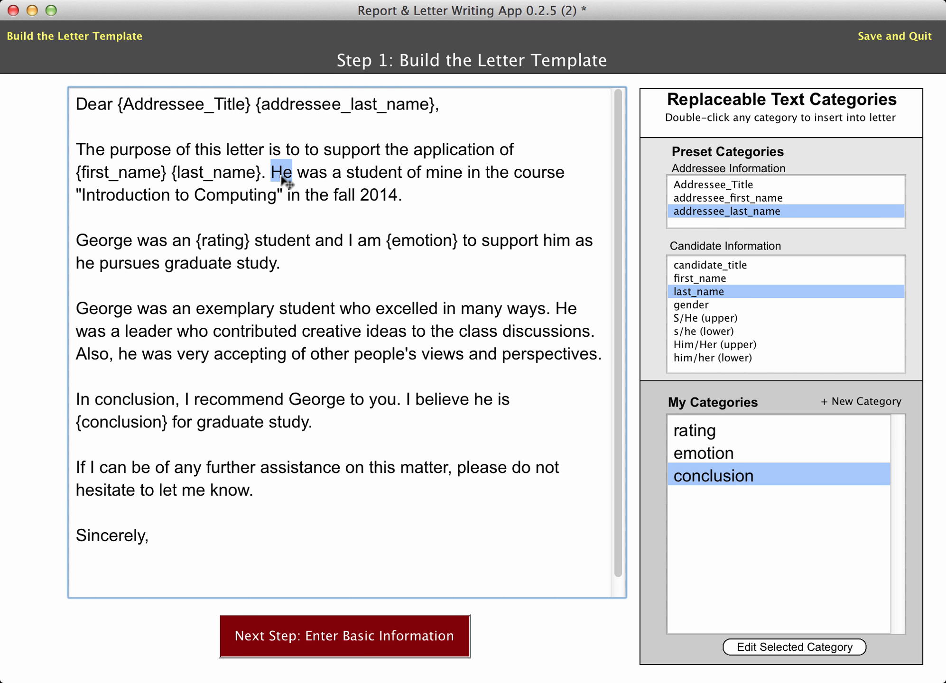
key(BackSpace)
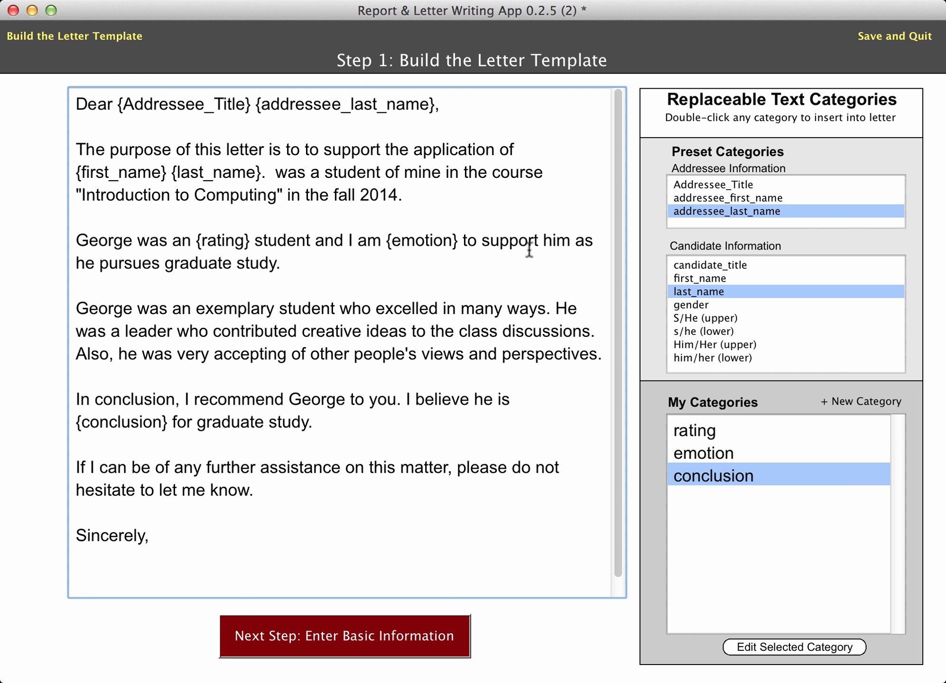
double_click(699, 316)
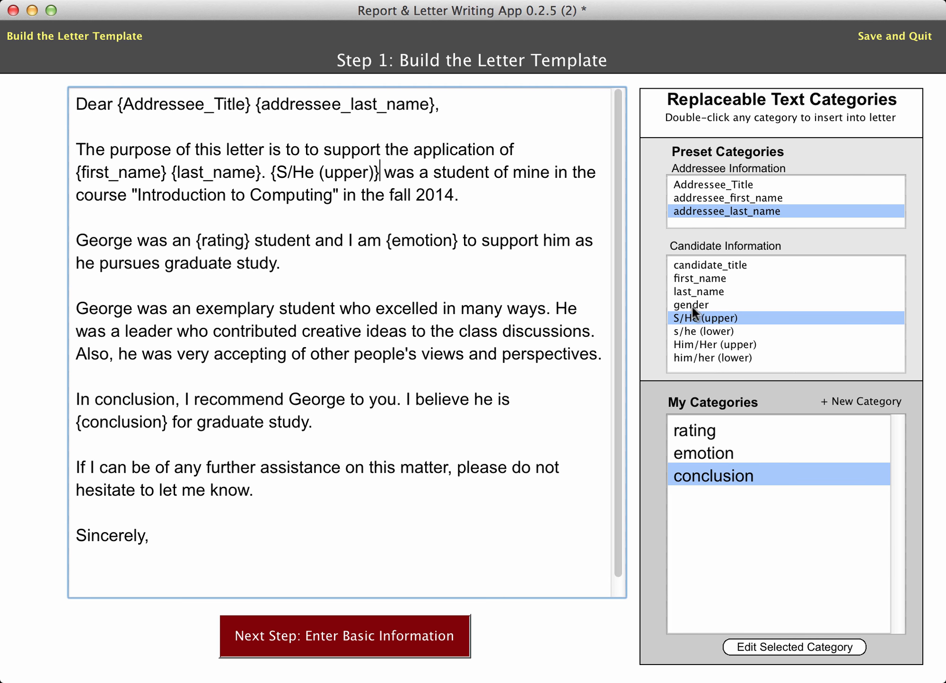
- Replace the student's name at the start of the second paragraph with the first_name category
double_click(111, 241)
key(BackSpace)
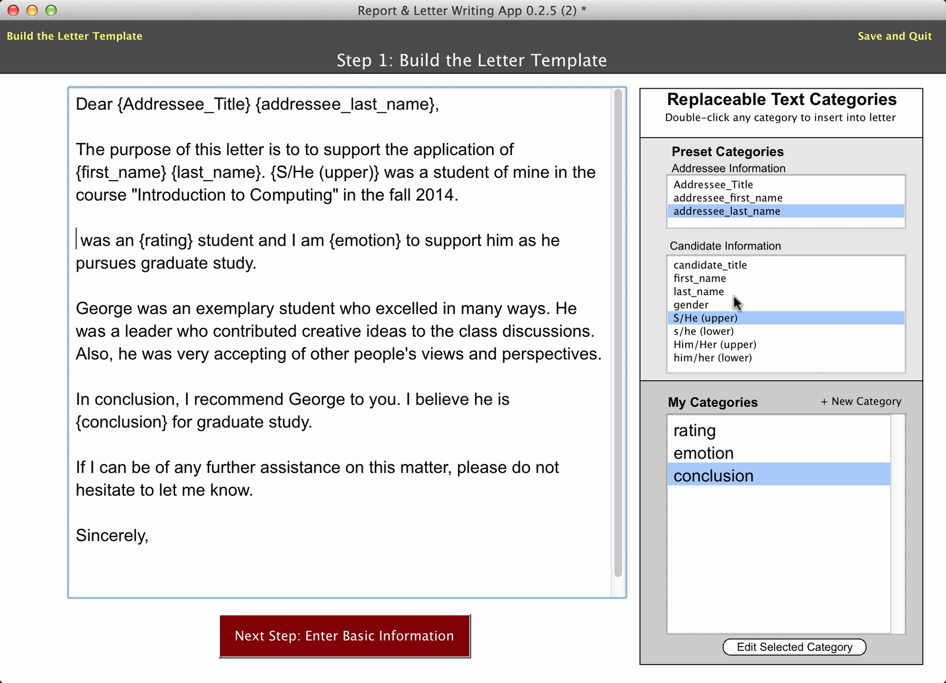
double_click(703, 281)
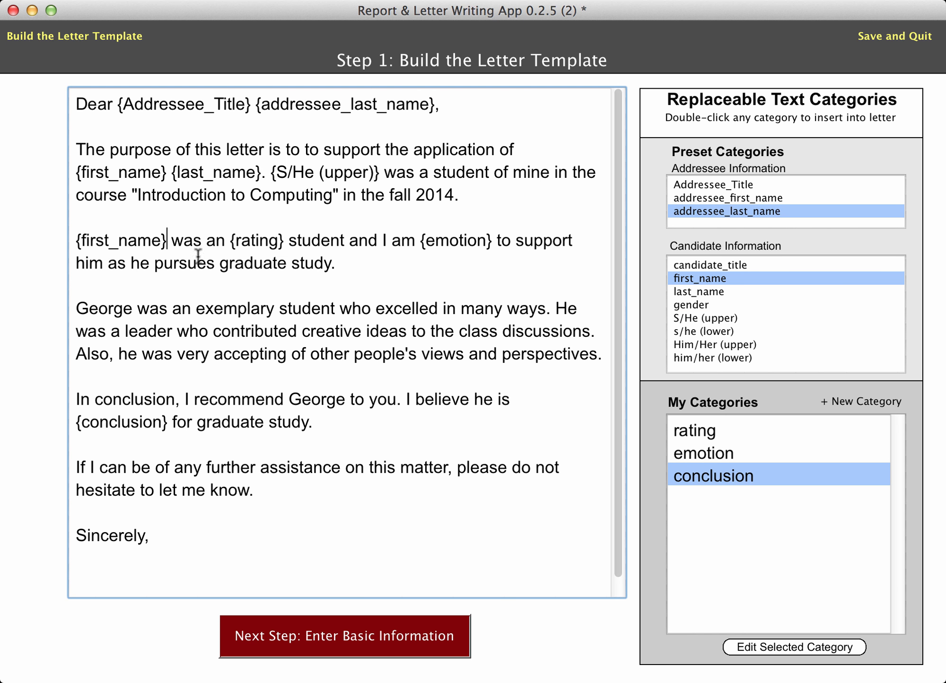
- Replace "him" and "he" in the second paragraph with the him/her (lower) and s/he (lower) categories
double_click(89, 263)
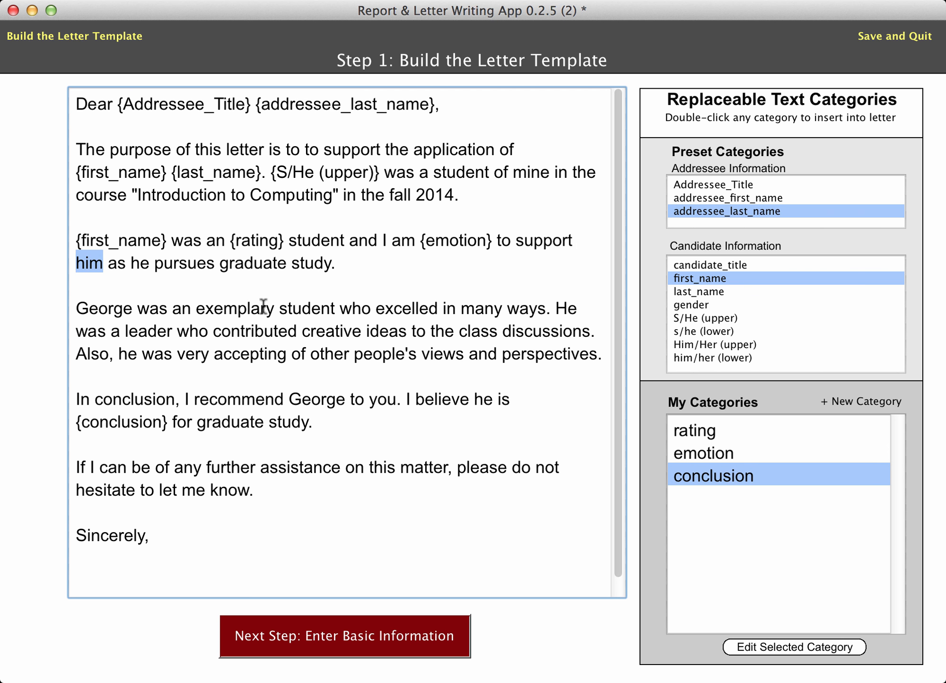
key(BackSpace)
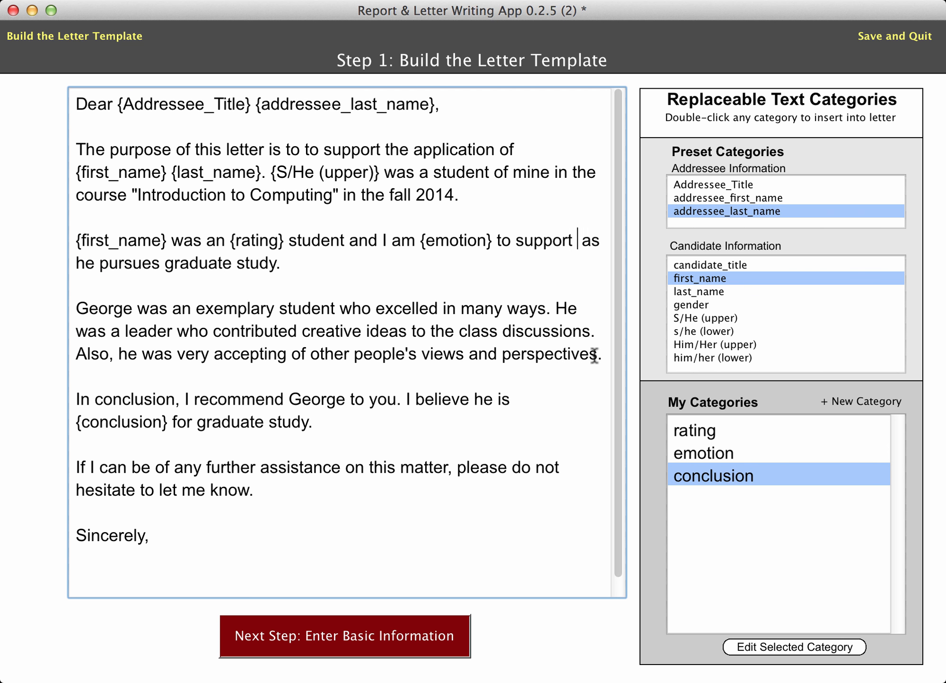
double_click(692, 358)
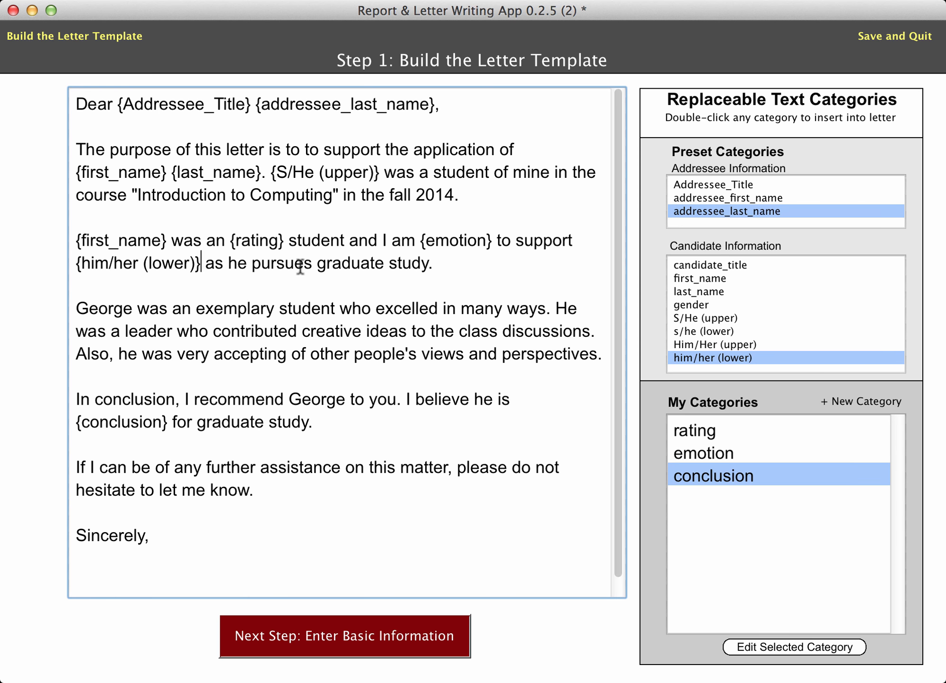
double_click(237, 263)
key(BackSpace)
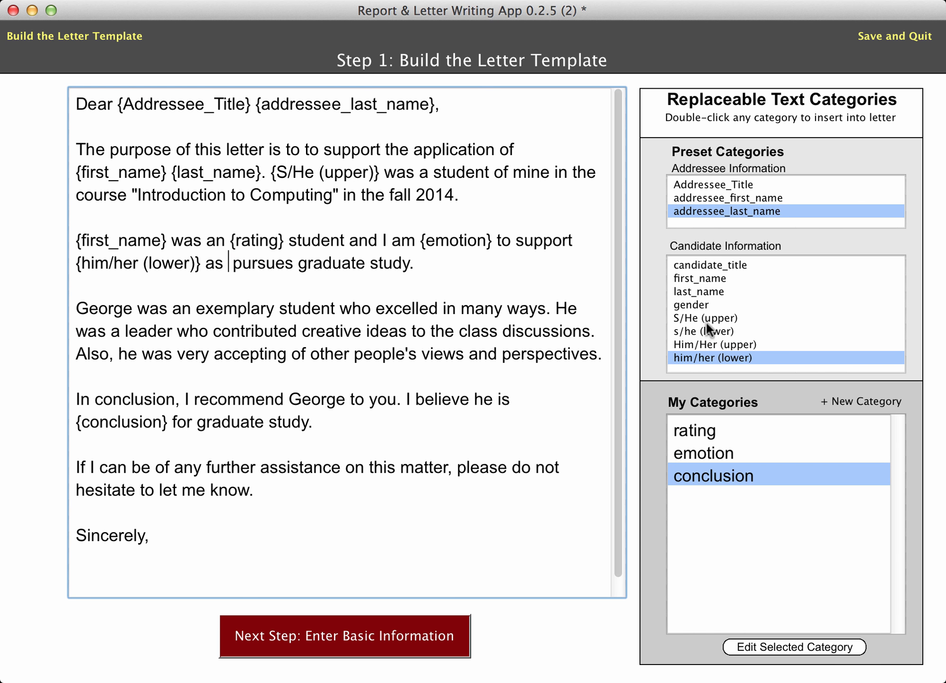
double_click(693, 332)
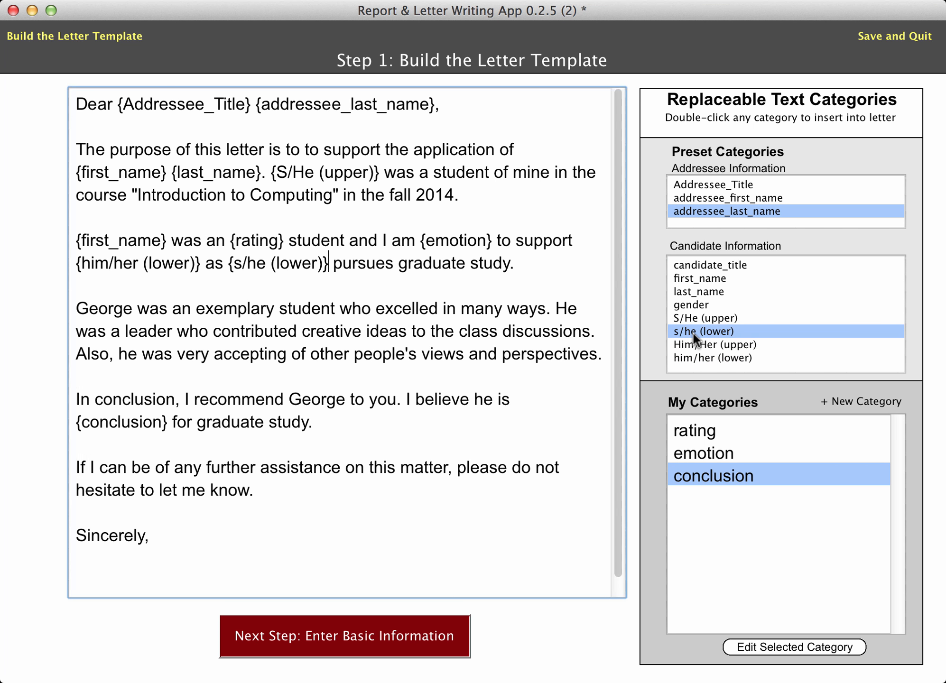
- Replace the student's name at the start of the "exemplary student" paragraph with the first_name category
double_click(114, 308)
key(BackSpace)
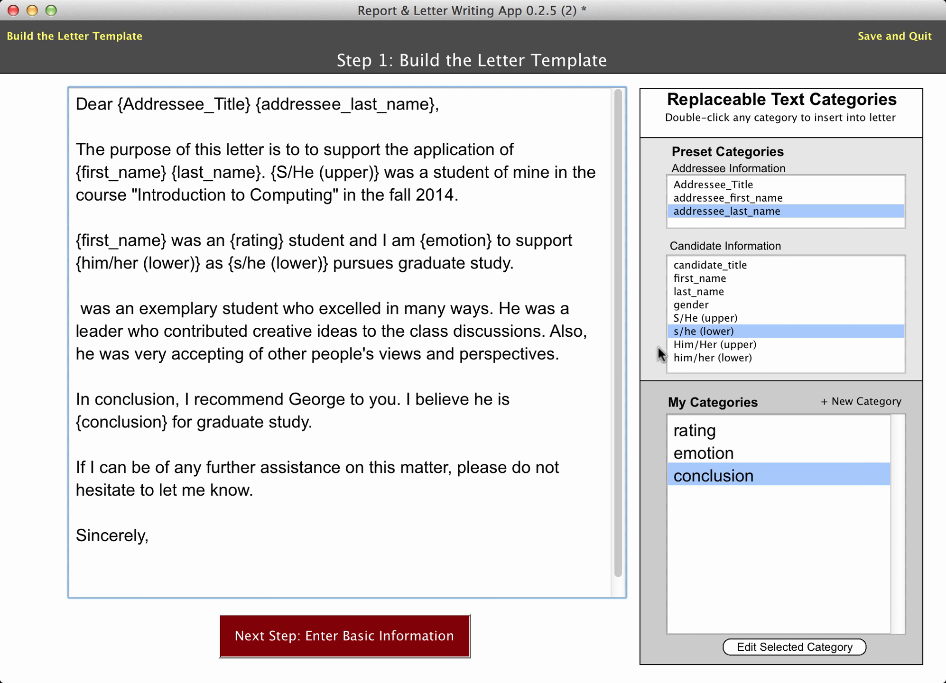
double_click(700, 279)
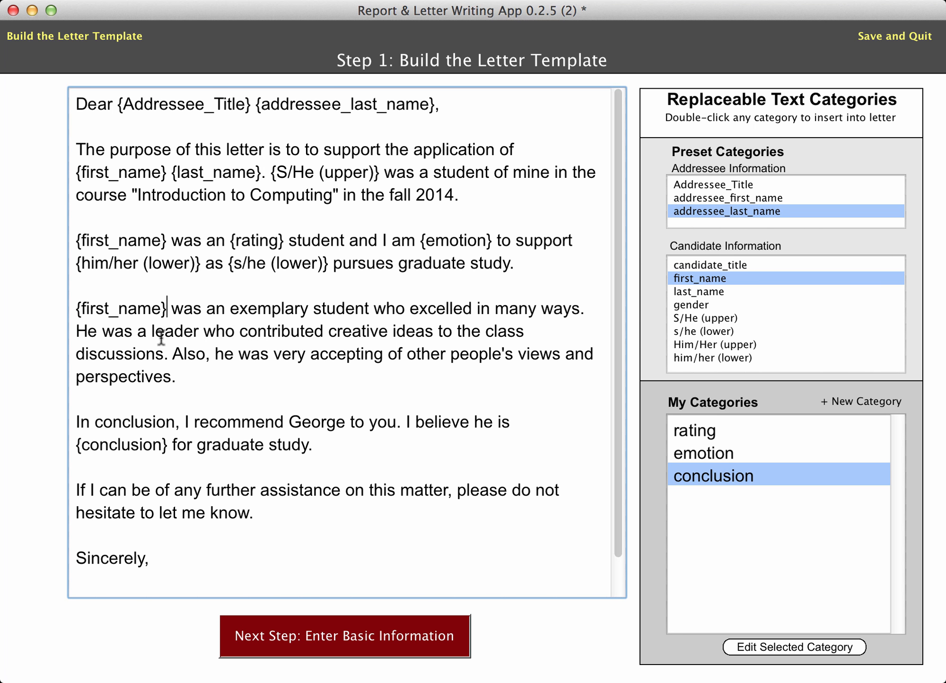
- Replace "He" and "he" in the "exemplary student" paragraph with the S/He (upper) and s/he (lower) categories
double_click(88, 332)
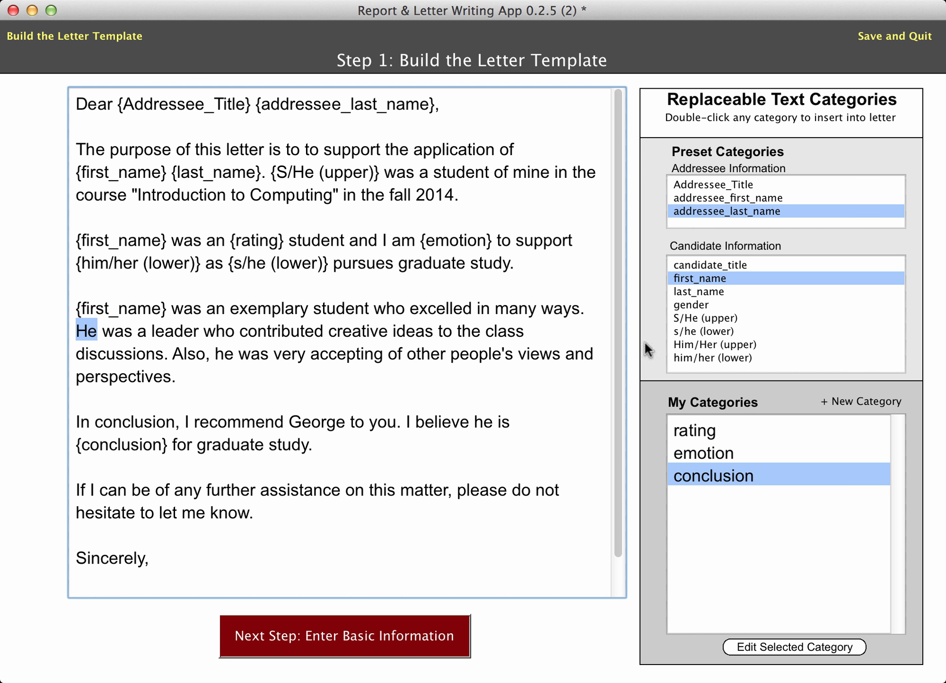
key(BackSpace)
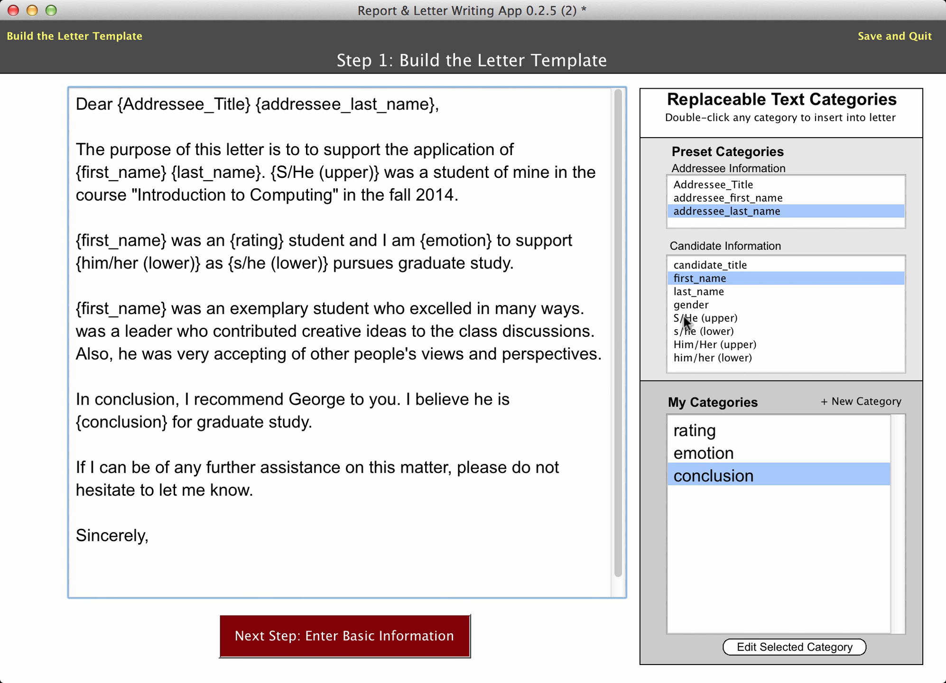
double_click(684, 318)
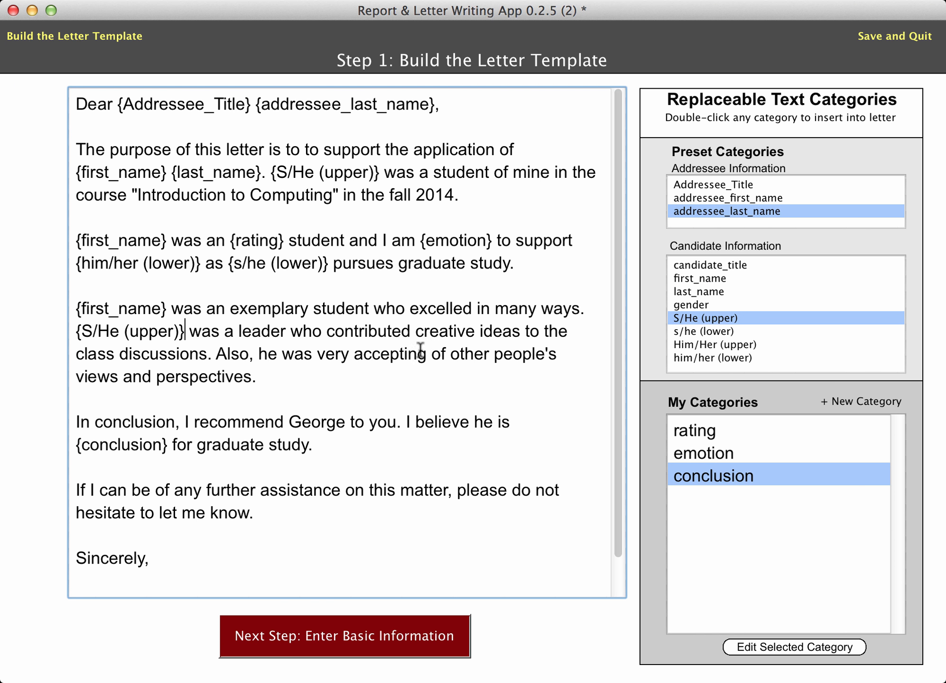
double_click(267, 355)
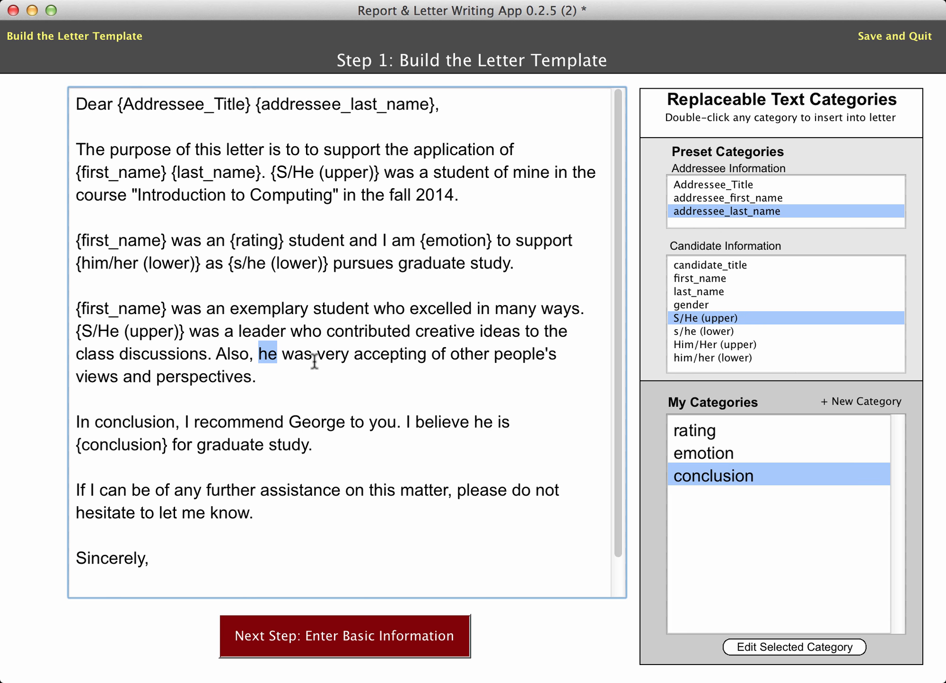
key(BackSpace)
double_click(689, 331)
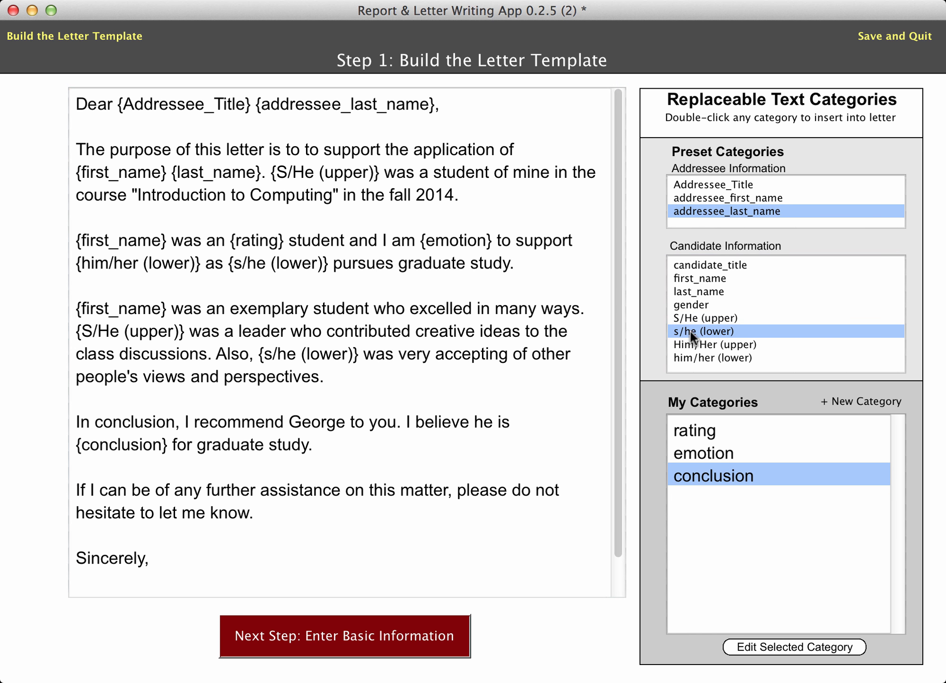
- Replace the student's name and "he" in the "In conclusion" paragraph with the first_name and s/he (lower) categories
double_click(309, 426)
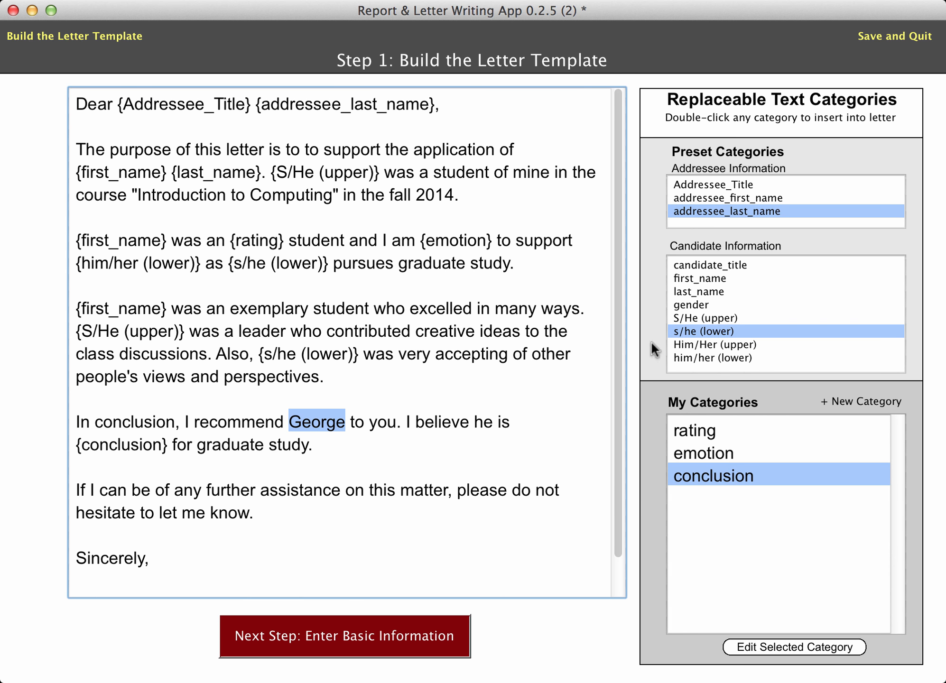
key(BackSpace)
double_click(698, 278)
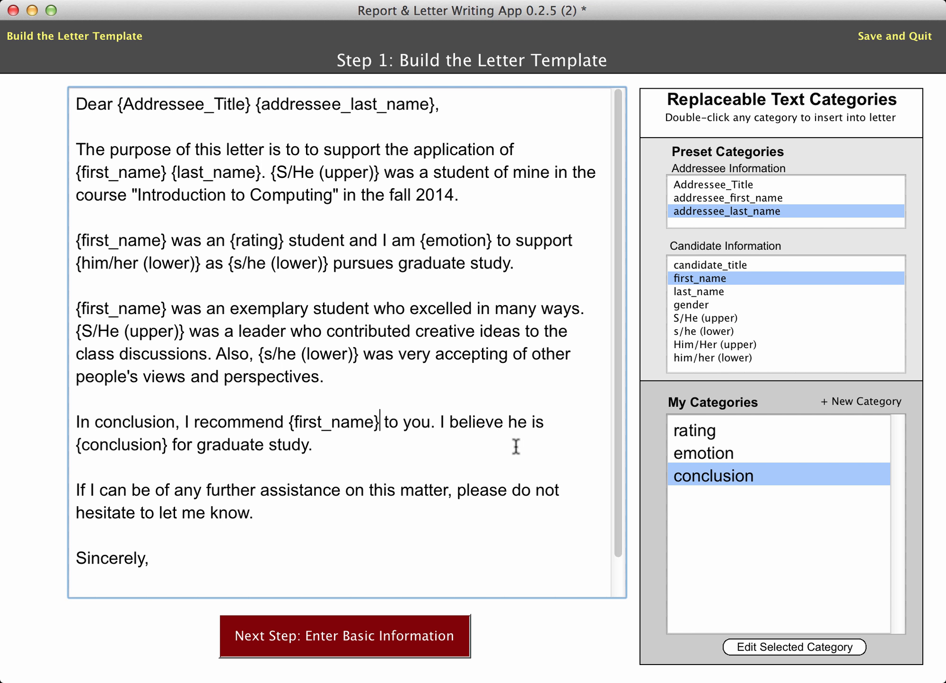
double_click(517, 421)
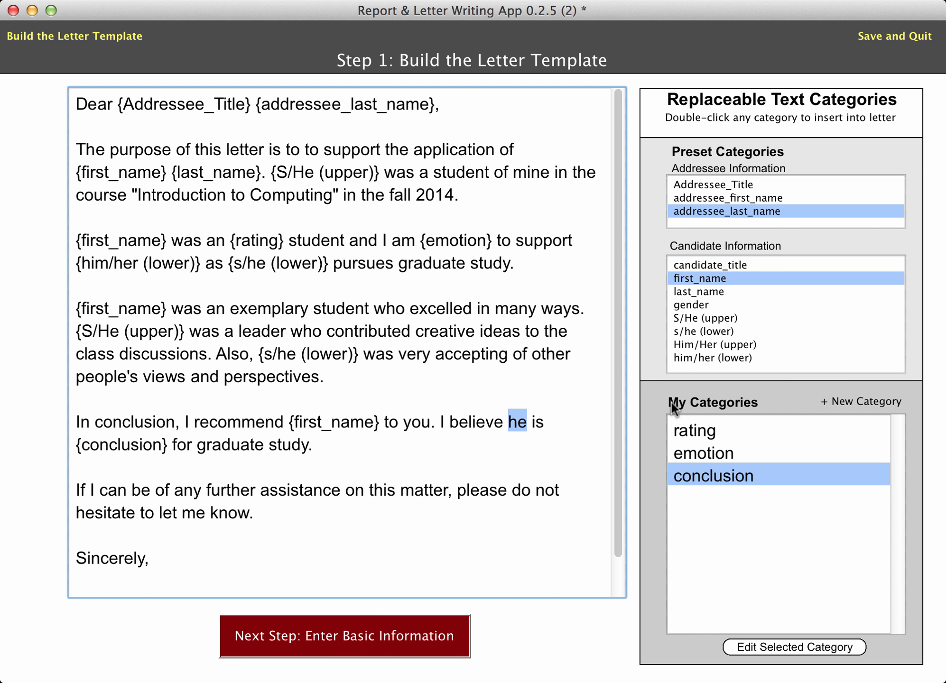
key(BackSpace)
double_click(683, 332)
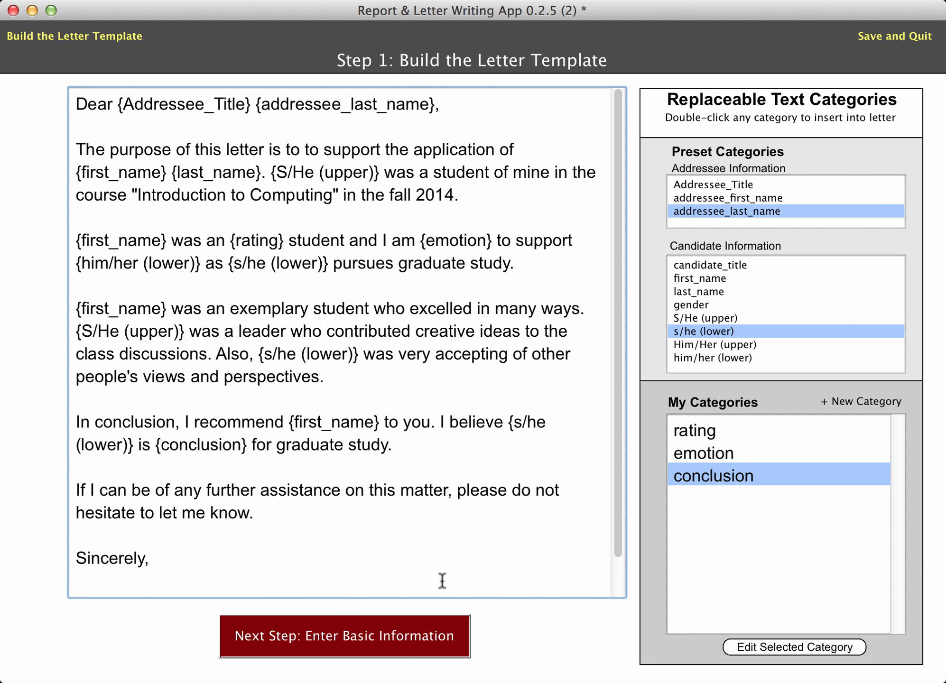
- Proceed to entering the basic information and set the student's title to Mr
click(359, 636)
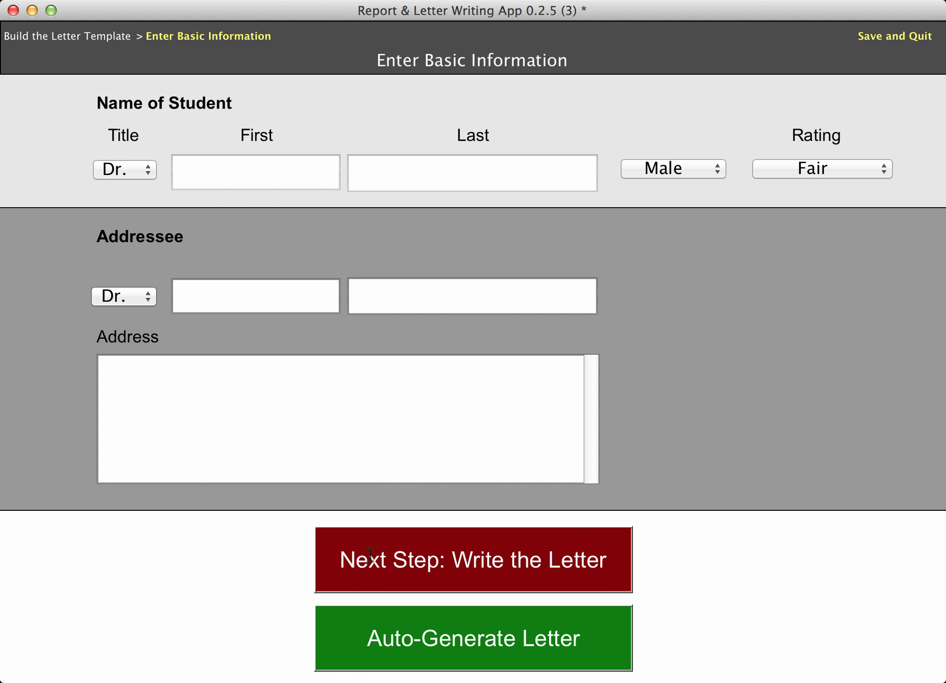
click(131, 169)
click(123, 126)
- Enter the student's first and last name and set the rating to Excellent
click(242, 171)
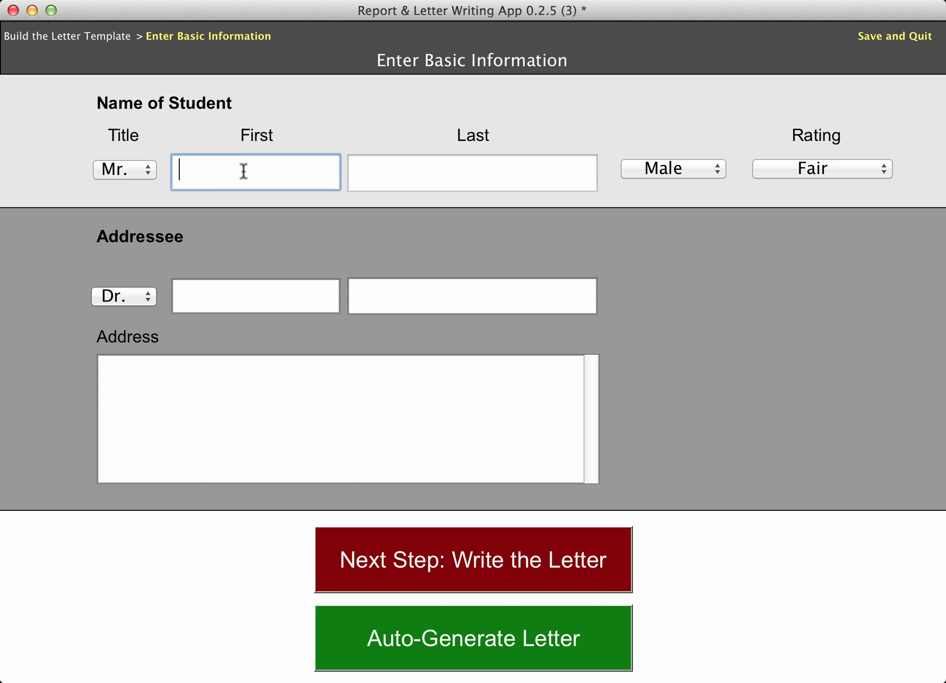
text(Geoerg)
key(BackSpace)
key(BackSpace)
key(BackSpace)
text(ge)
key(BackSpace)
key(BackSpace)
text(rge)
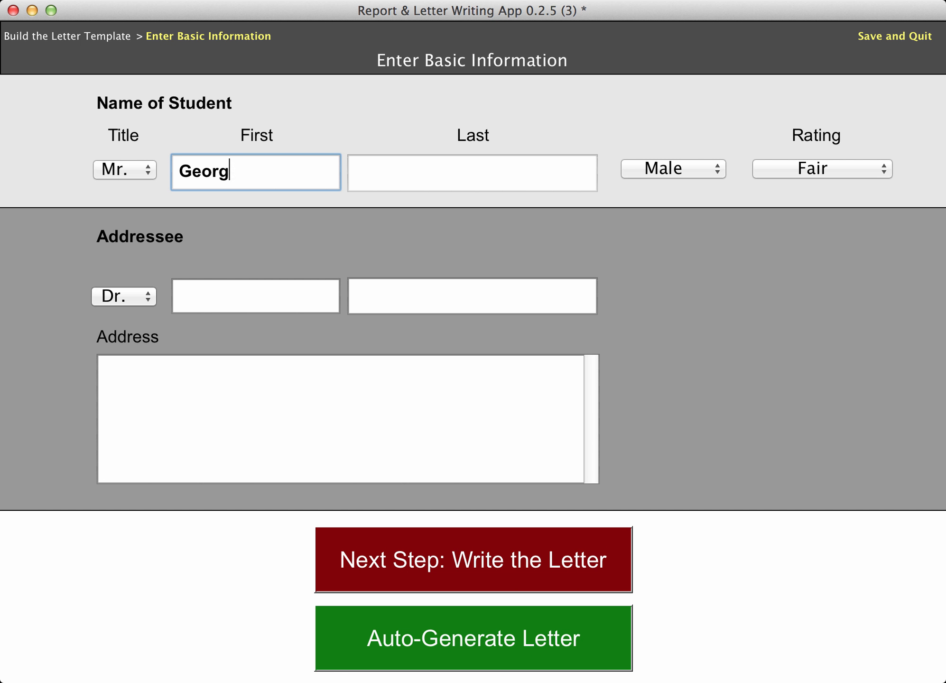
key(Tab)
text(Bailey)
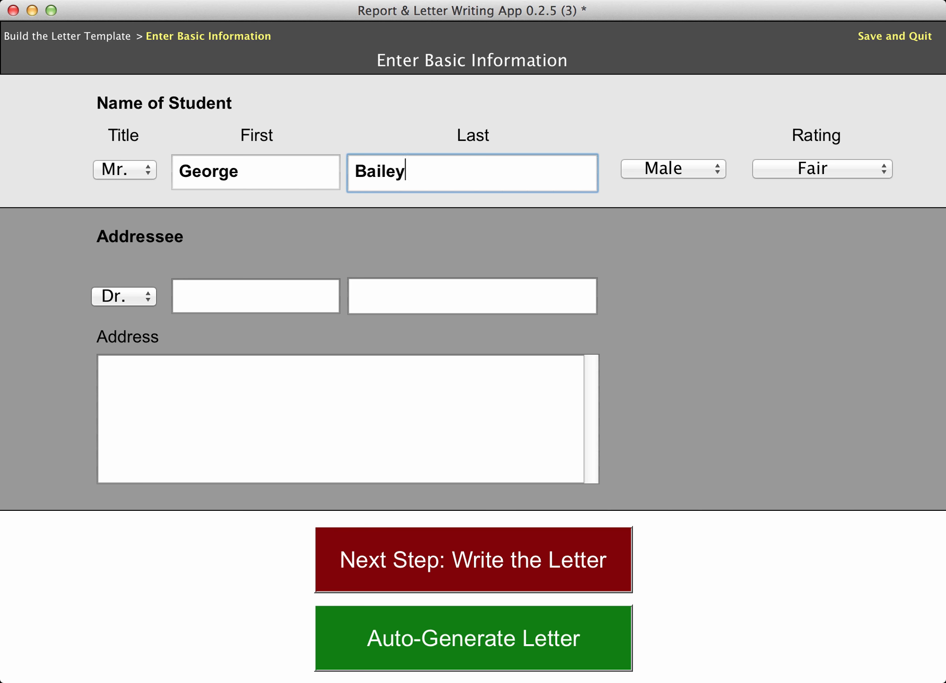
click(818, 169)
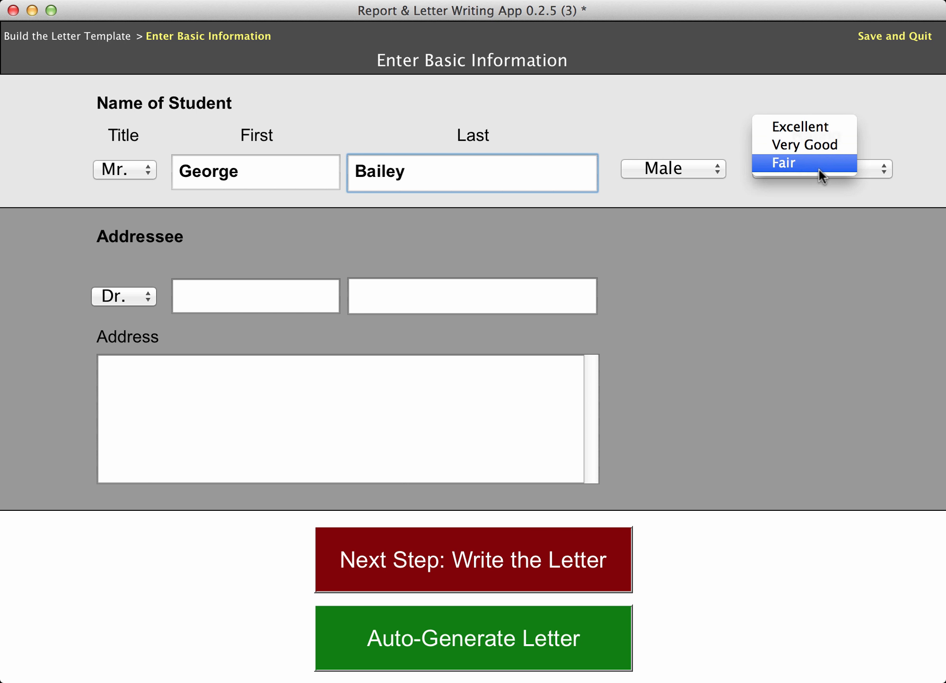
click(809, 134)
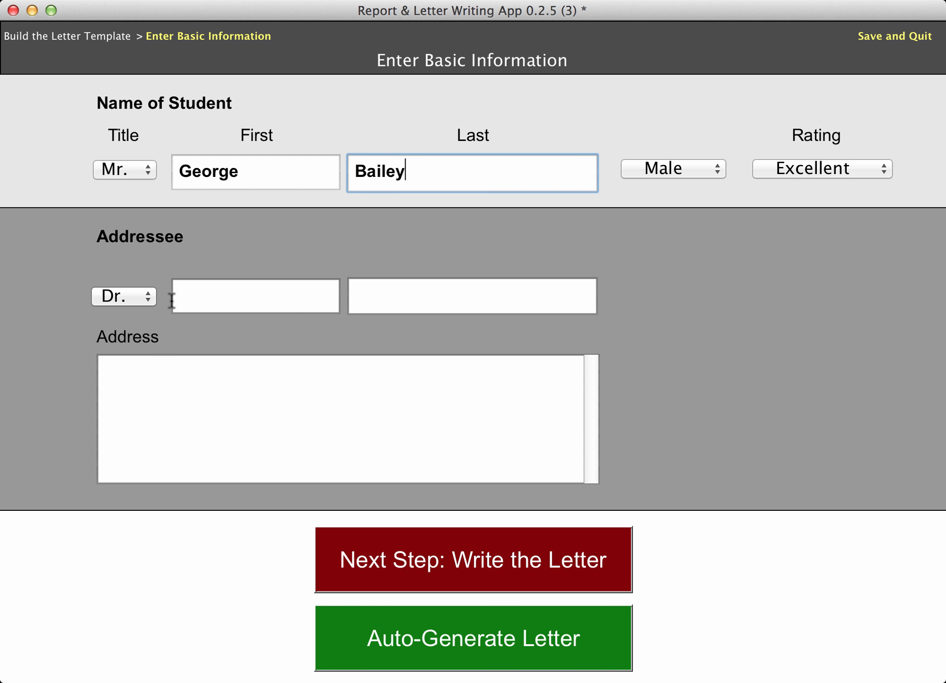
- Enter the addressee's first and last name
click(248, 295)
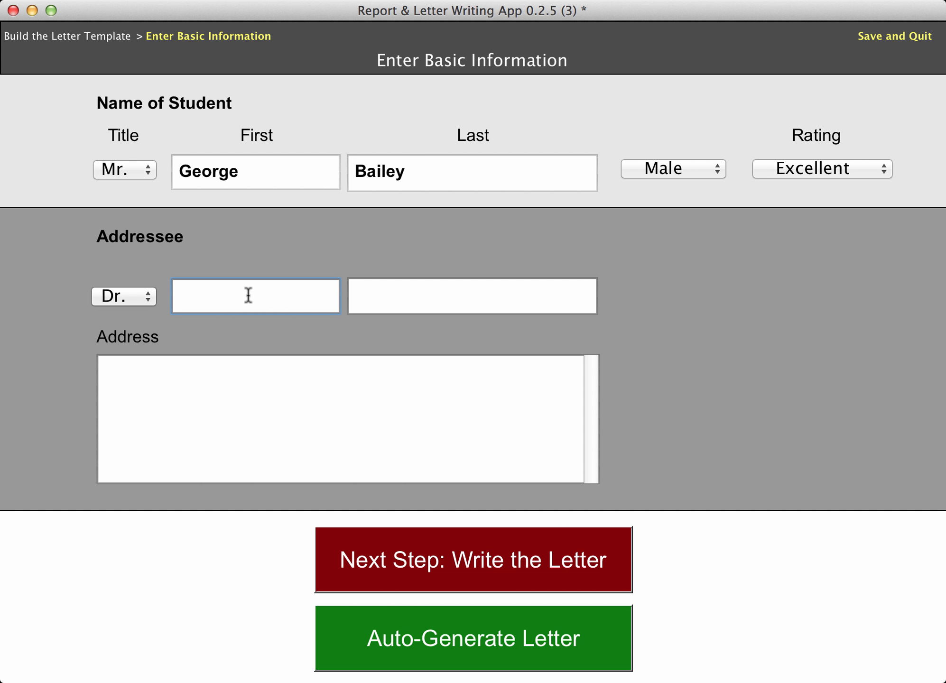
text(Ivana)
text(Hiru)
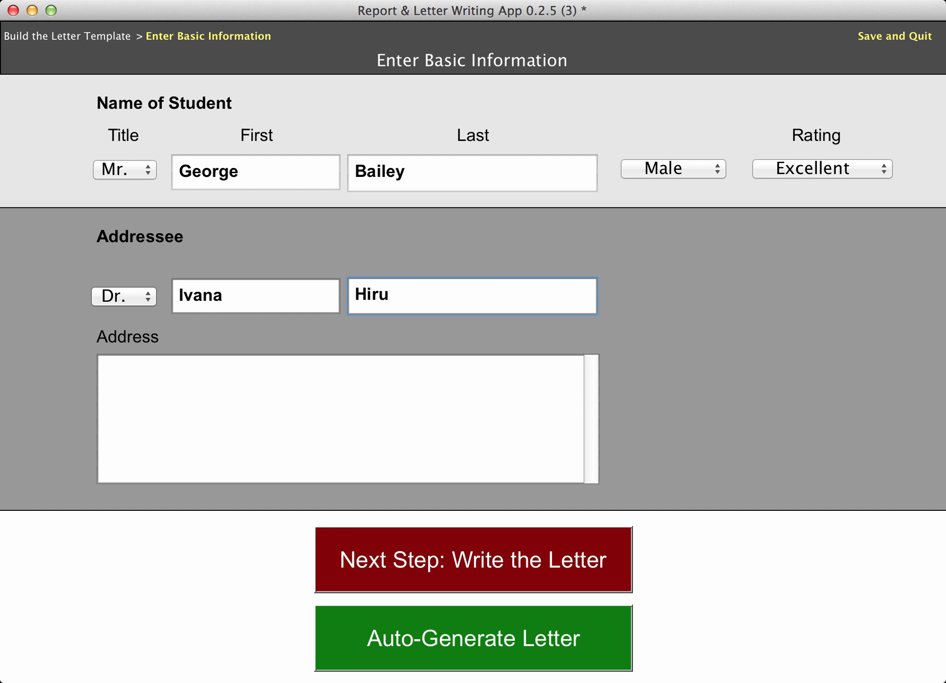
- Enter the addressee's four-line postal address and proceed to writing the letter
click(158, 382)
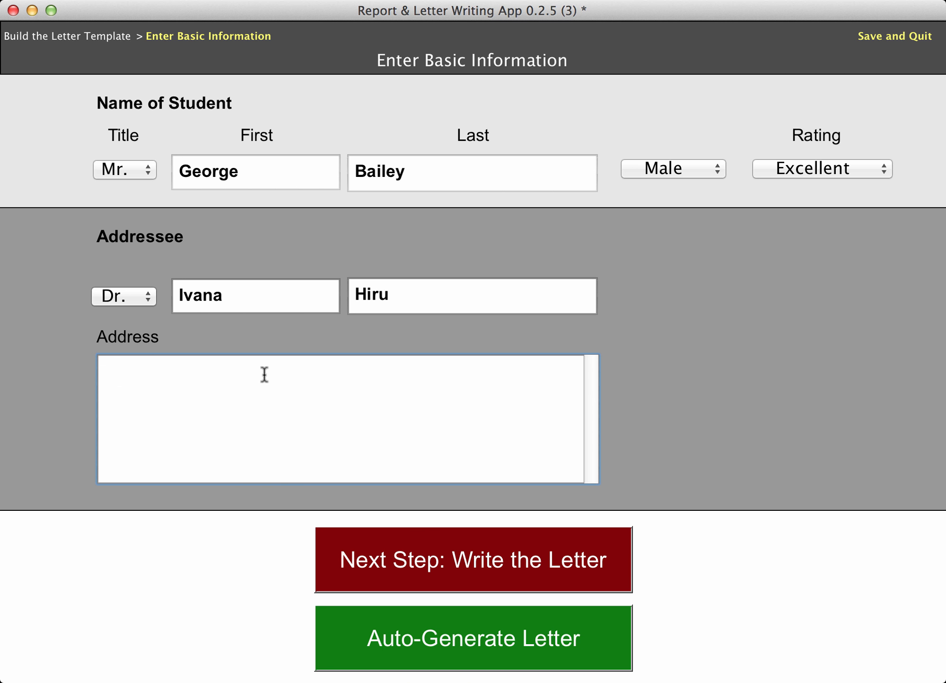
text(College of Knowledge 123 Harvard Square Harvard University Cambridge, MA 02138)
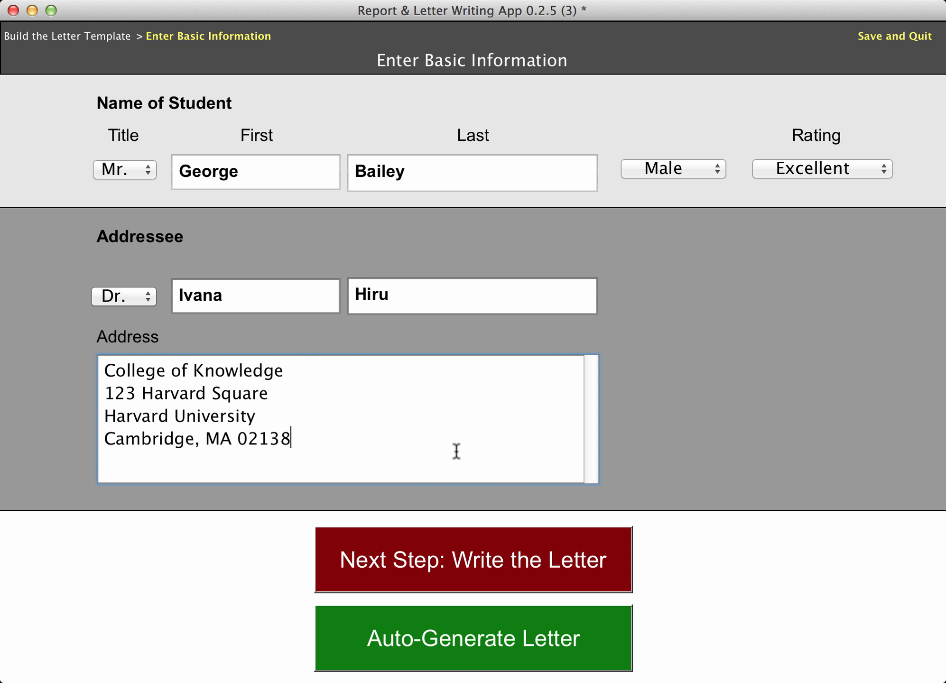
click(516, 565)
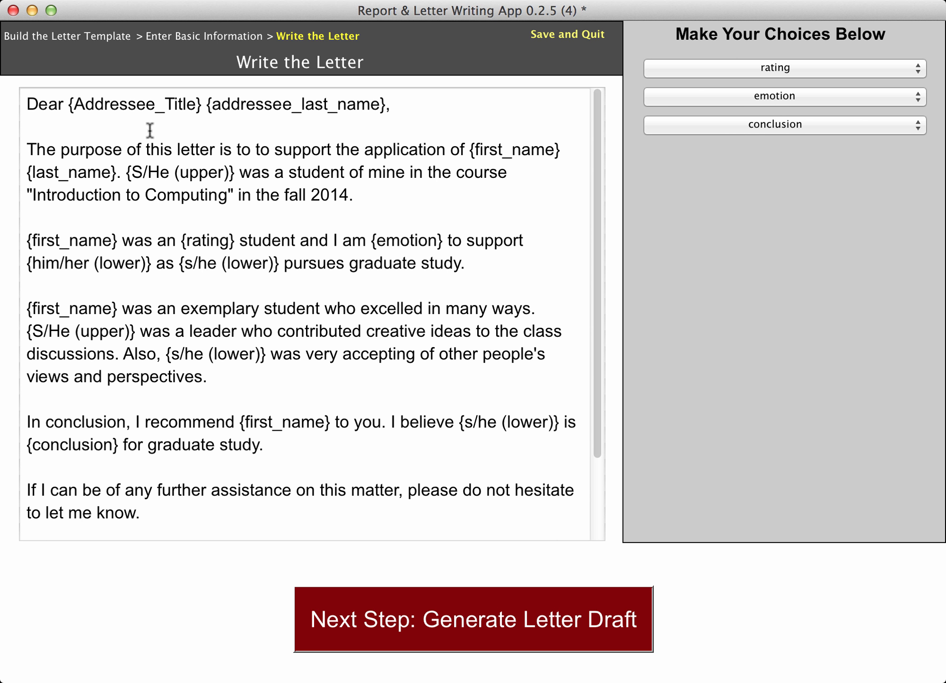
- Choose "an outstanding" for the rating, "enthusiastic" for the emotion and "is an outstanding candidate" for the conclusion
click(704, 68)
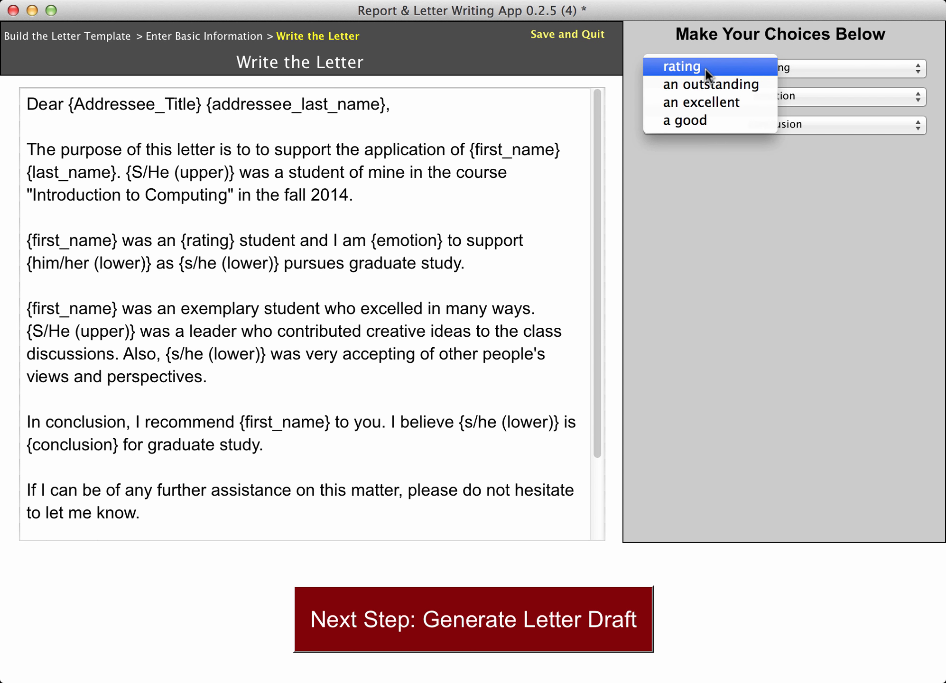
click(707, 84)
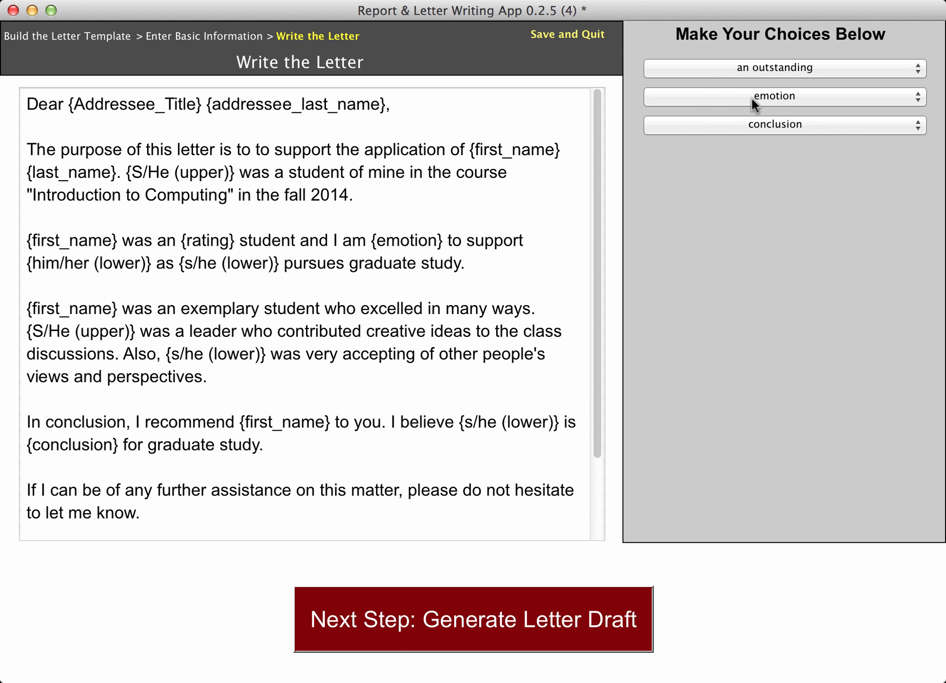
click(766, 95)
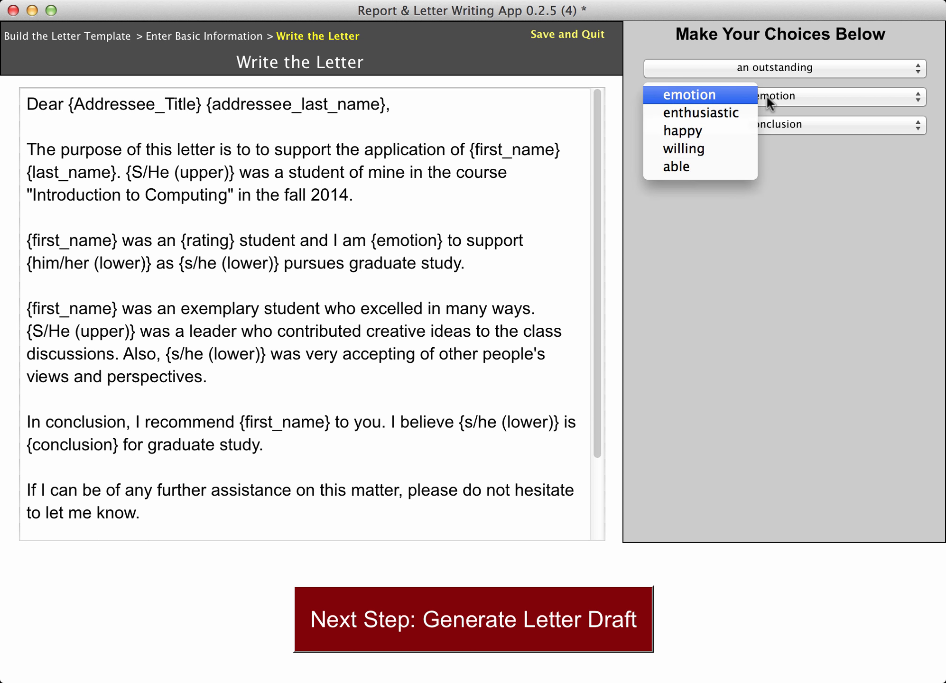
click(718, 115)
click(751, 123)
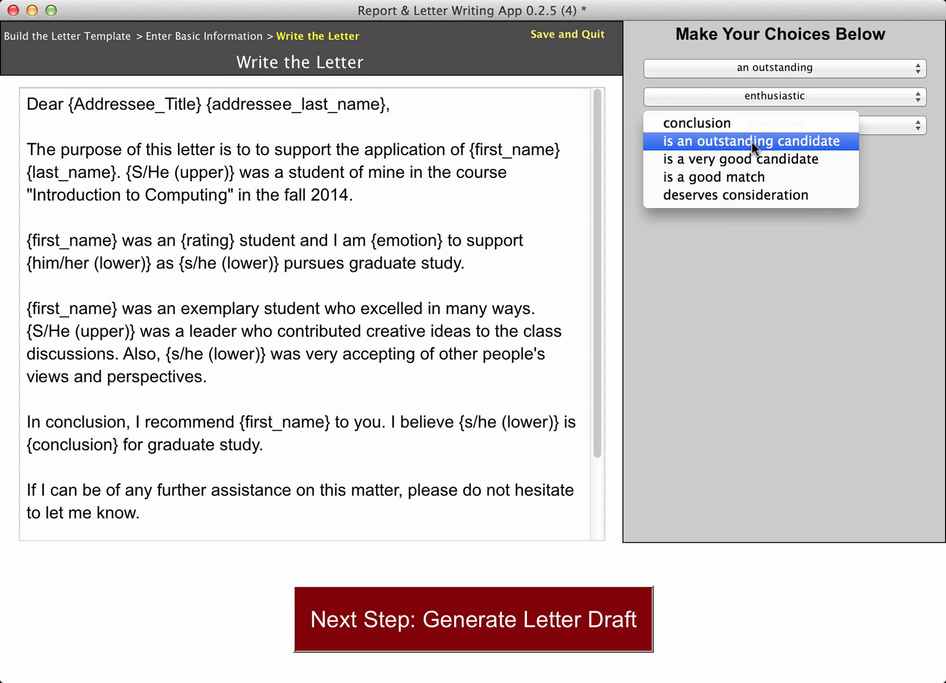
click(754, 144)
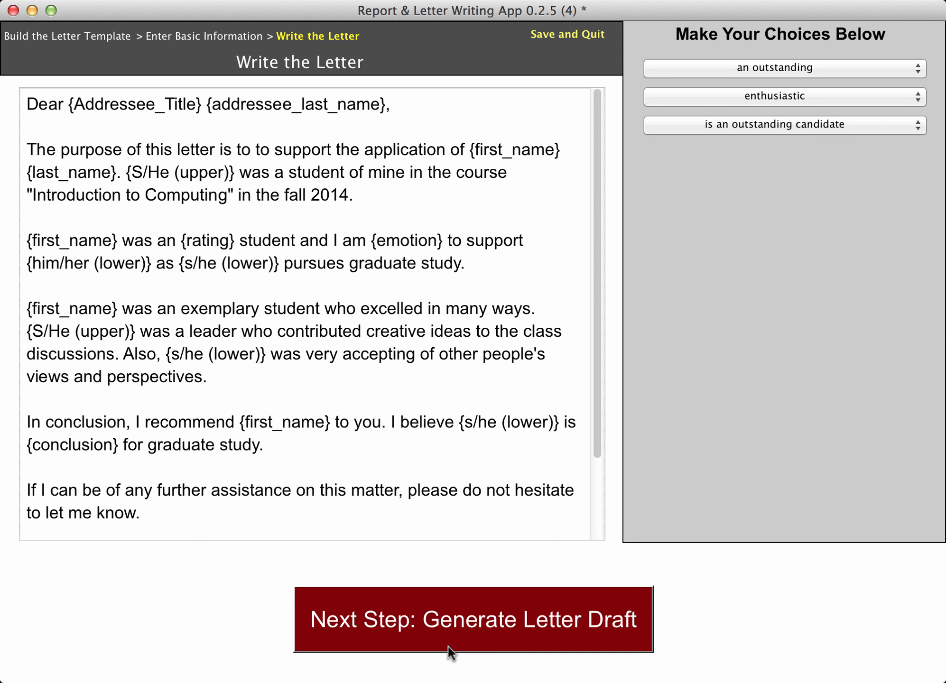
- Generate the letter draft, read it through to the signature, and copy its text to the clipboard
click(485, 622)
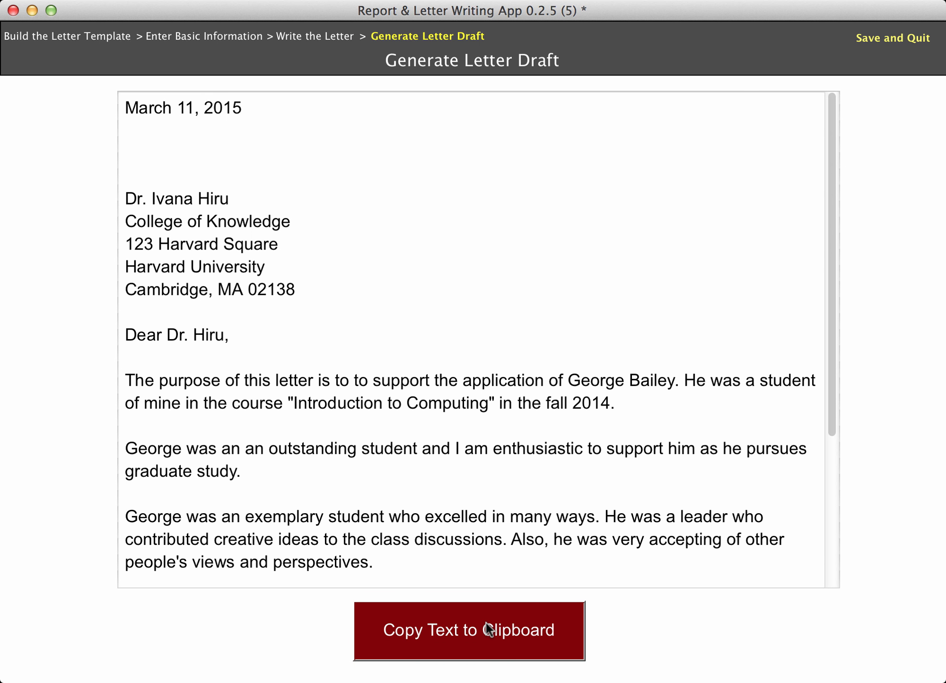
drag(833, 224, 831, 326)
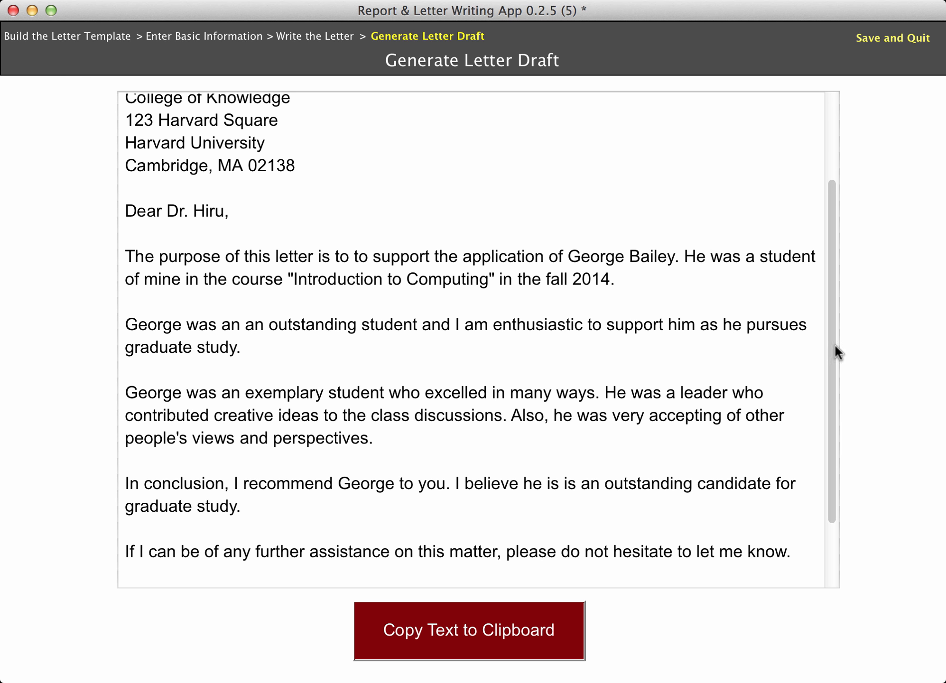
scroll(718, 510, down, 4)
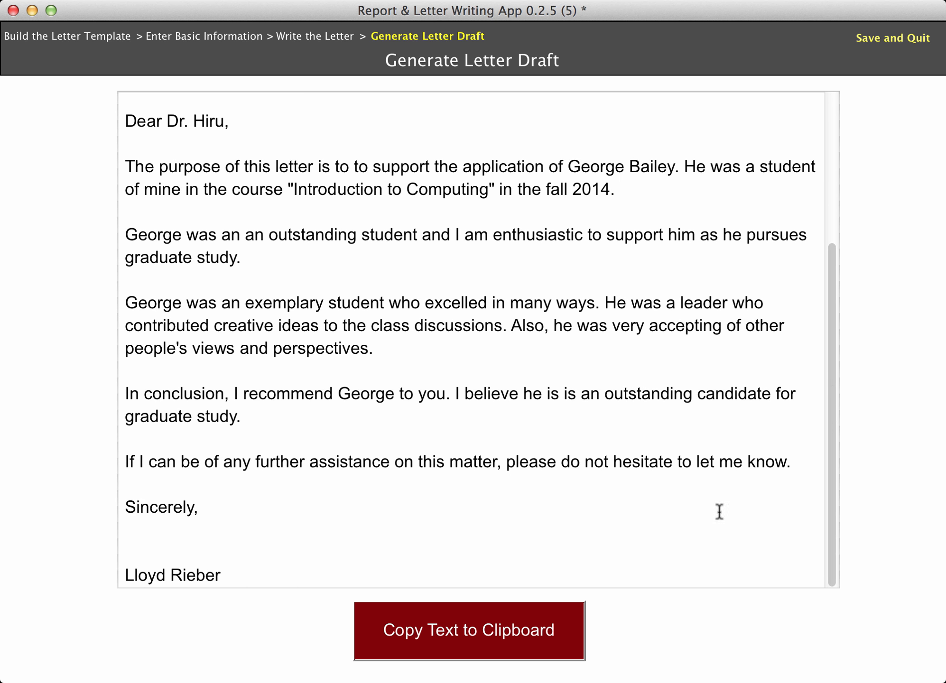
click(464, 631)
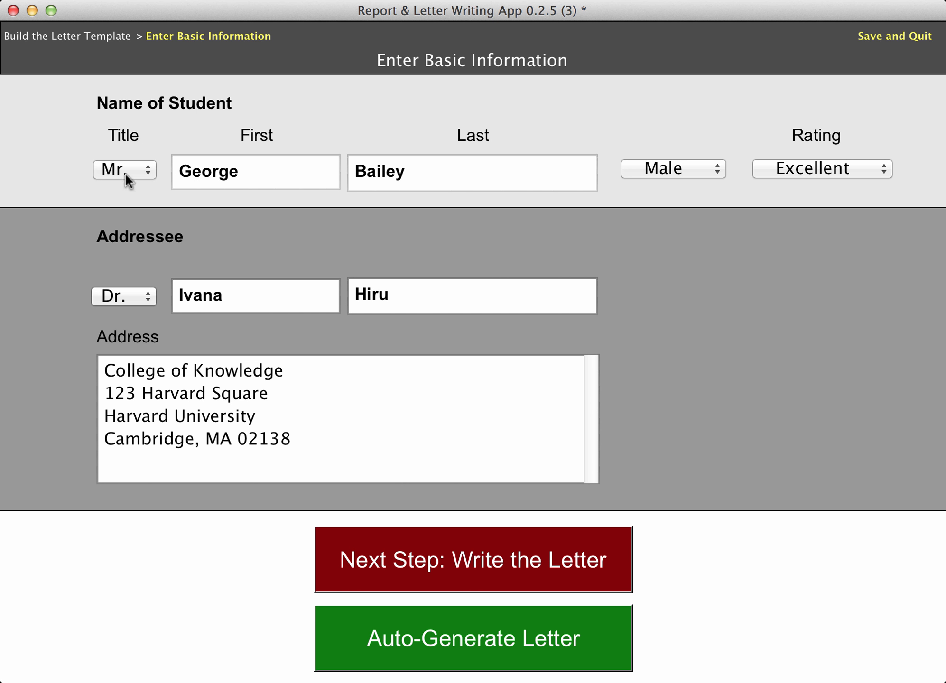
- Replace the student's first and last name with those of a second student in the basic information
click(273, 169)
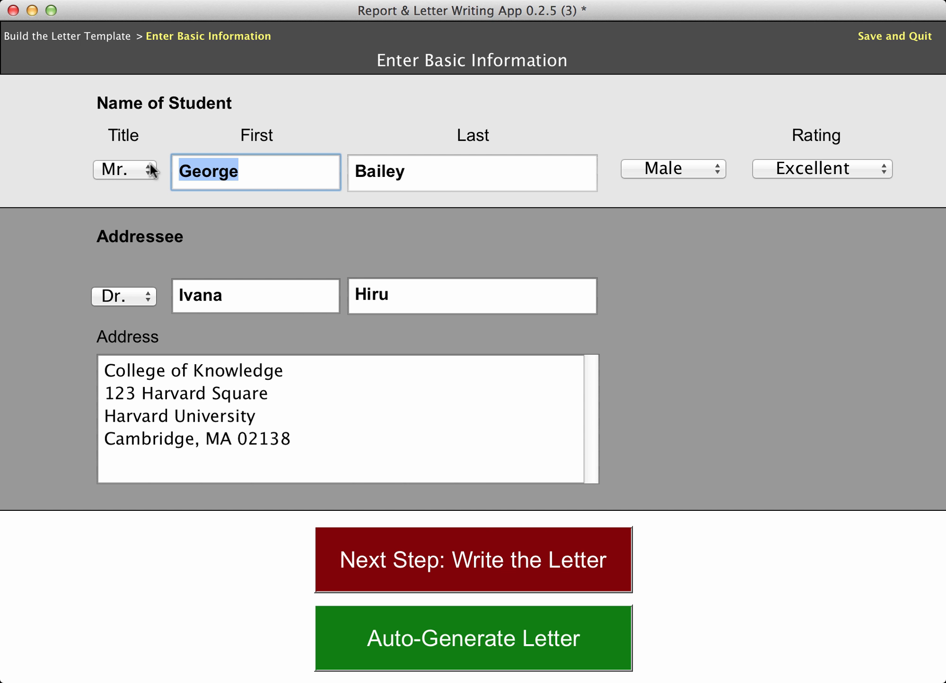
text(Mary)
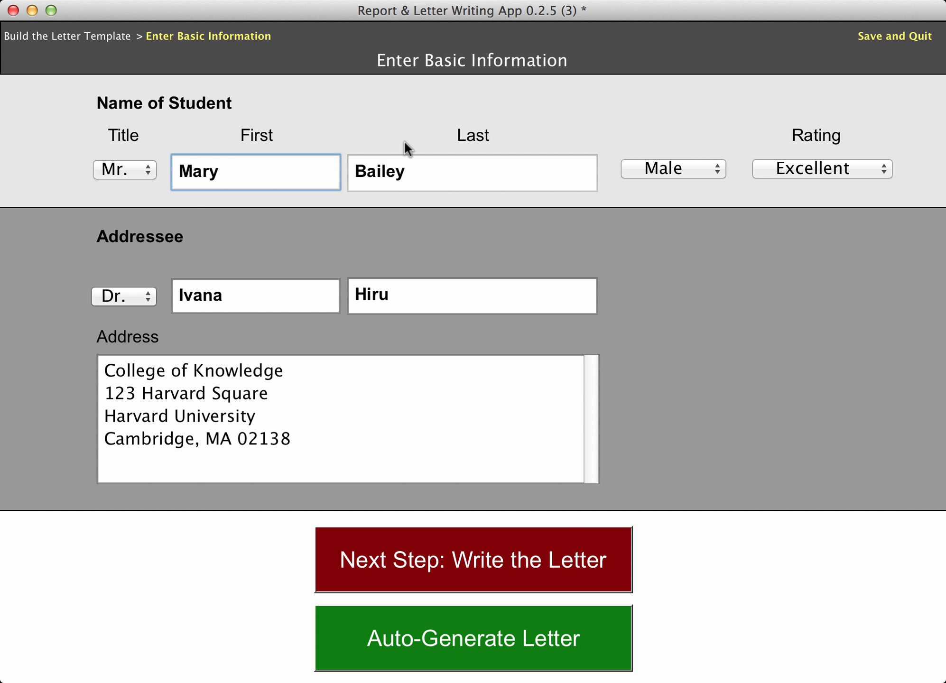
click(413, 170)
double_click(412, 170)
text(Hatch)
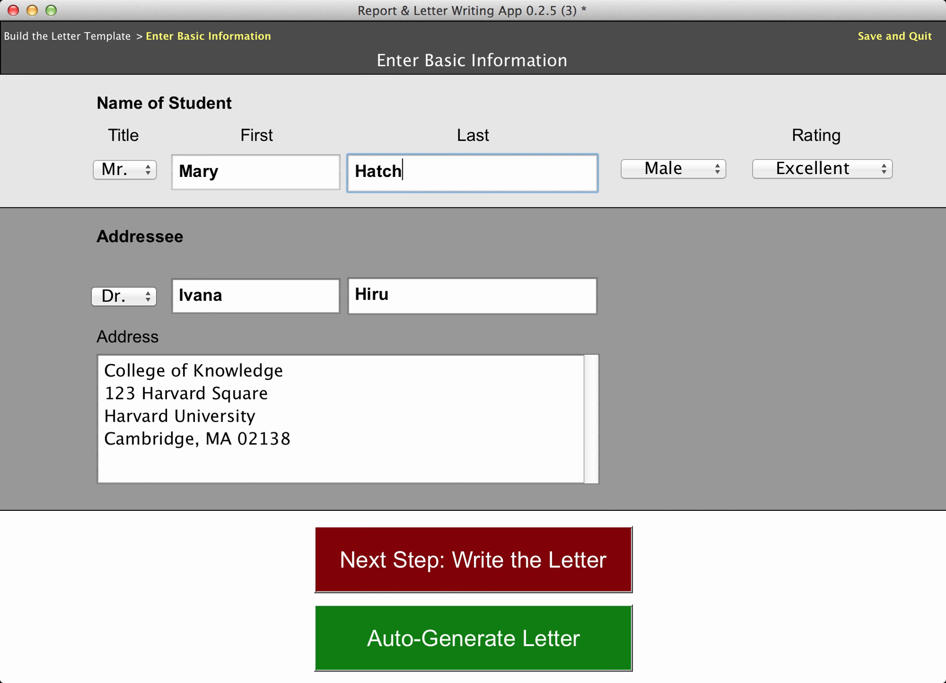
- Set the student's title to Ms. and gender to Female, and proceed to writing the letter
click(132, 169)
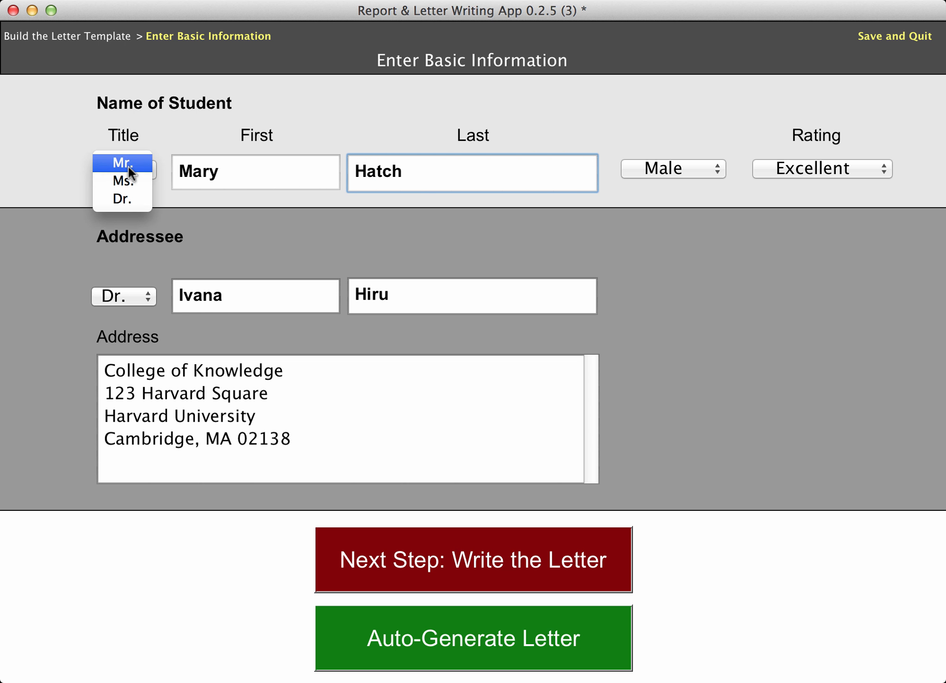
click(131, 180)
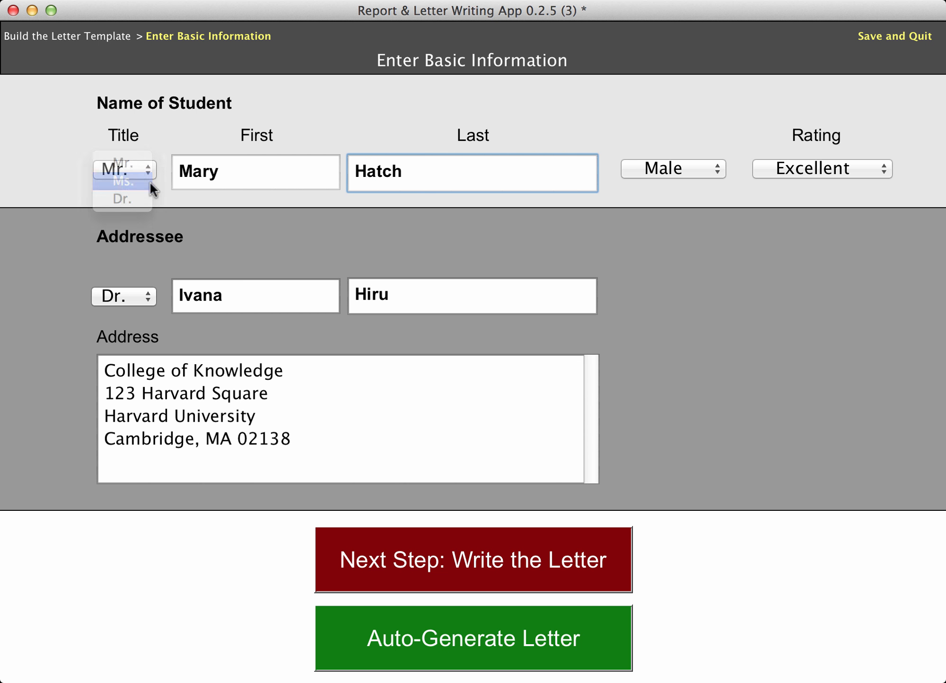
click(656, 168)
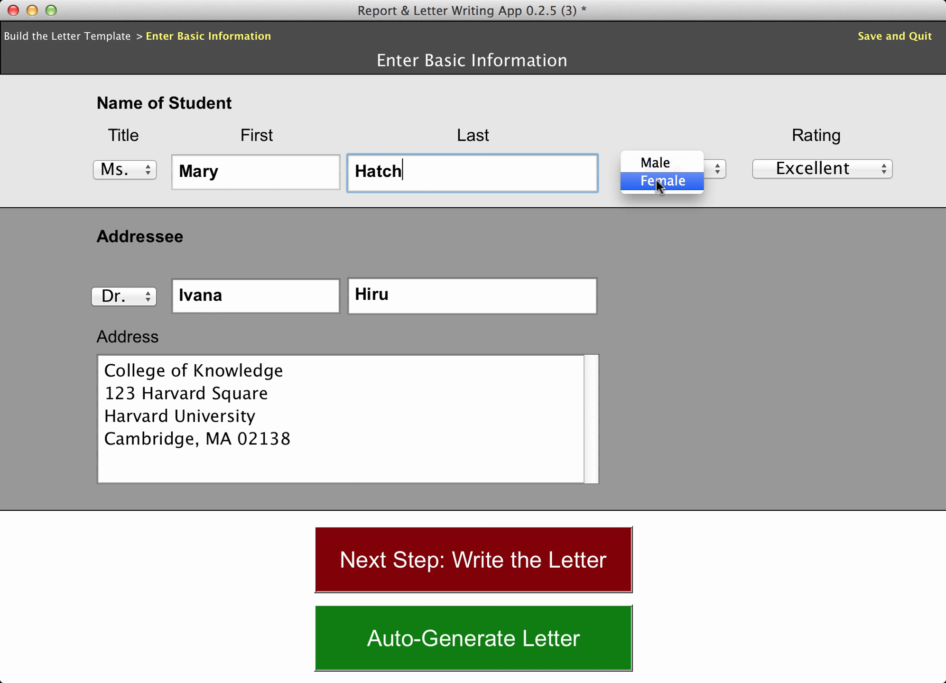
click(656, 180)
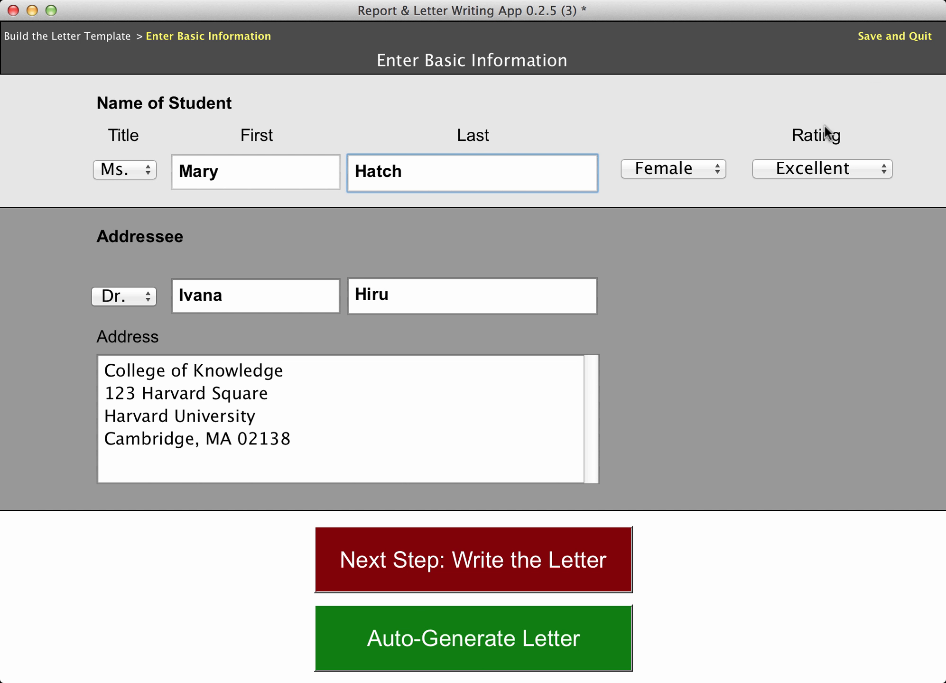
click(483, 561)
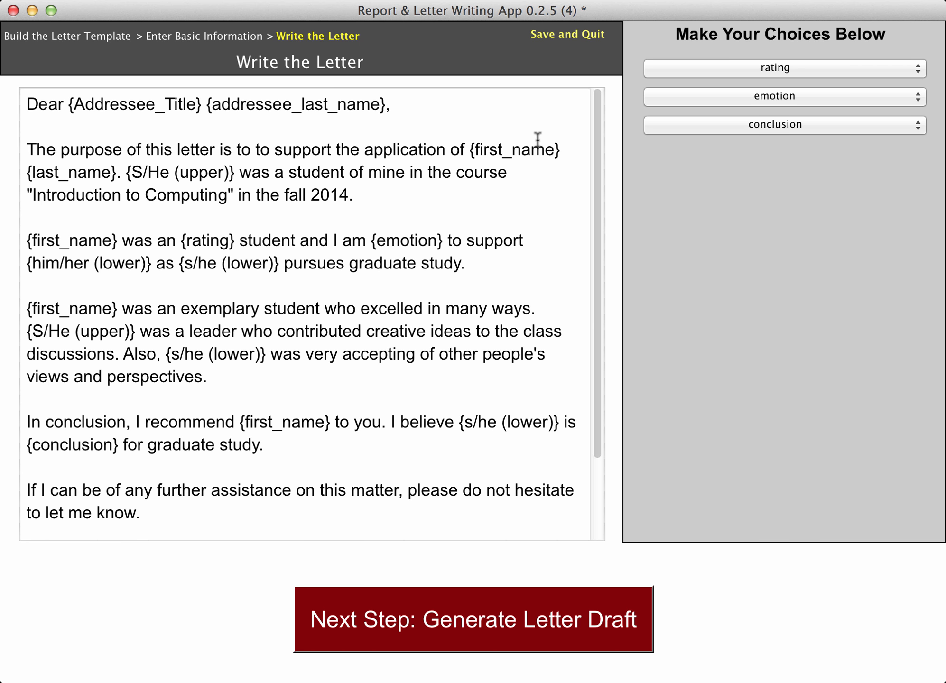
- Choose "an excellent" for the rating, "happy" for the emotion and "is a very good candidate" for the conclusion
click(737, 69)
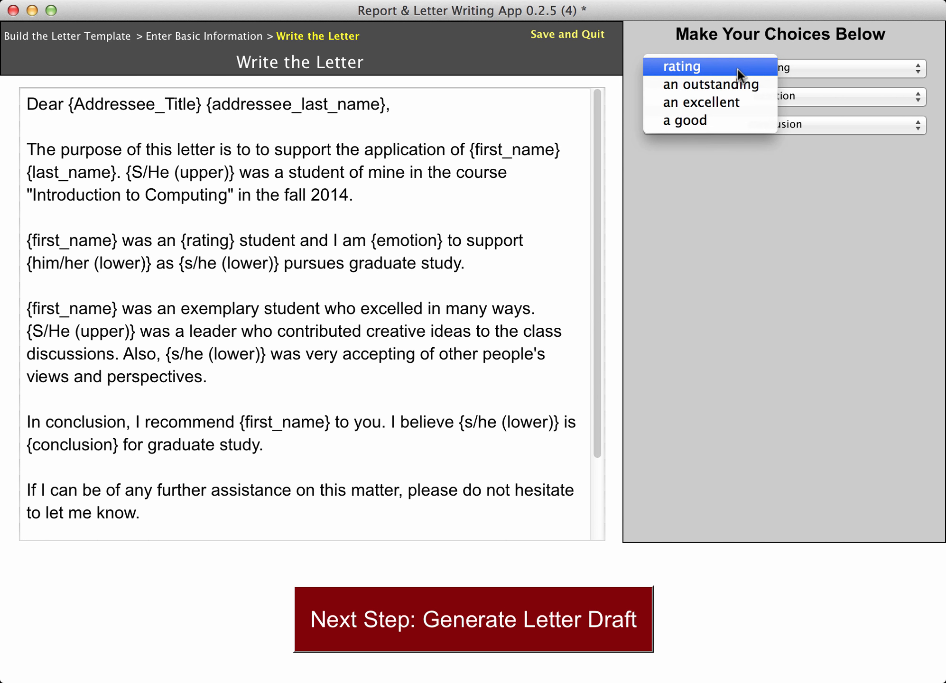
click(733, 101)
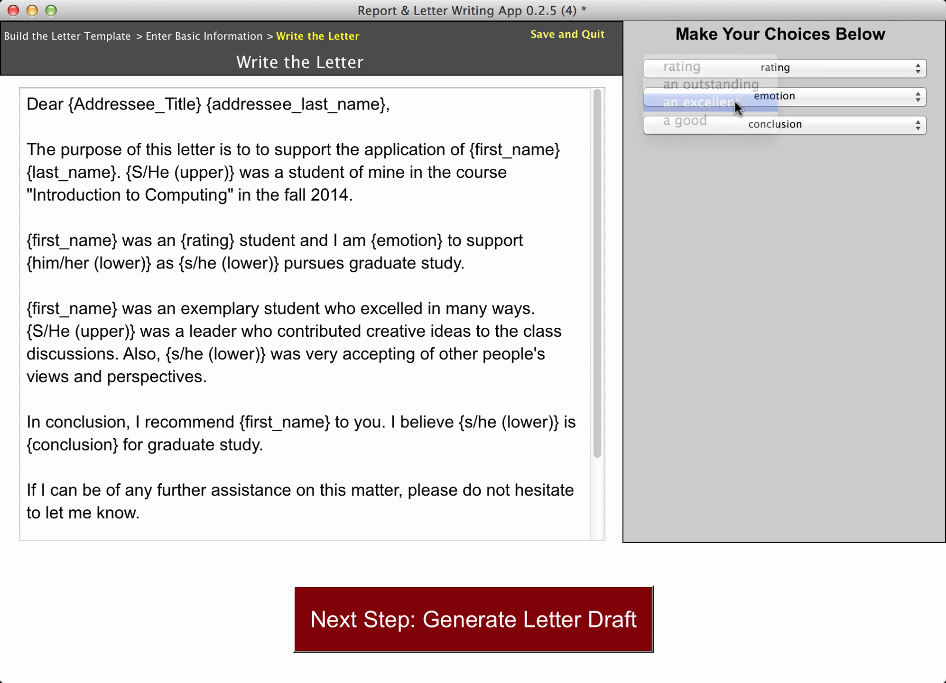
click(735, 98)
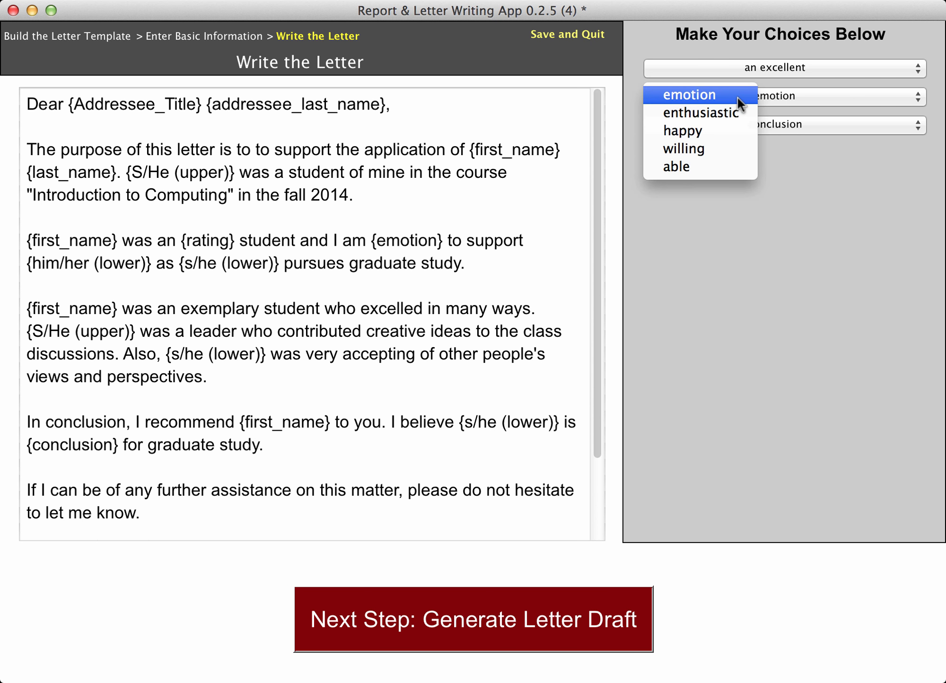
click(698, 129)
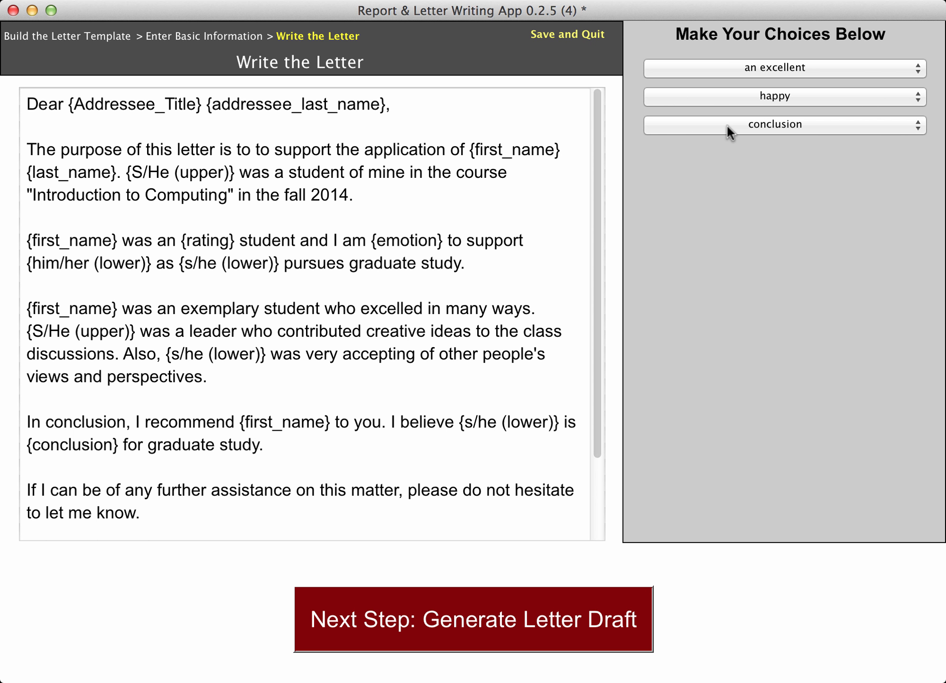
click(726, 124)
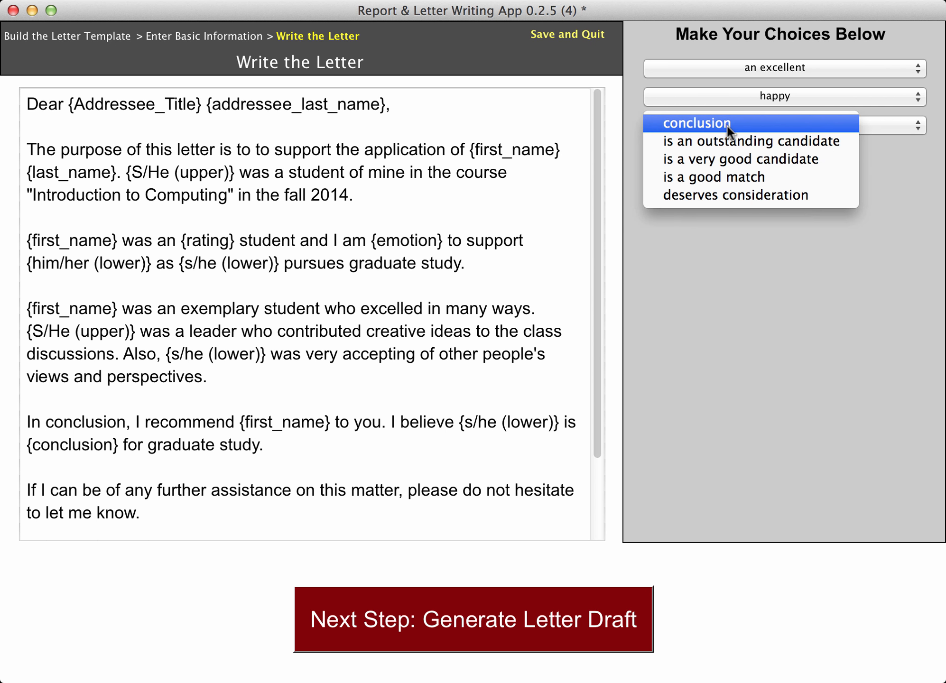
click(729, 159)
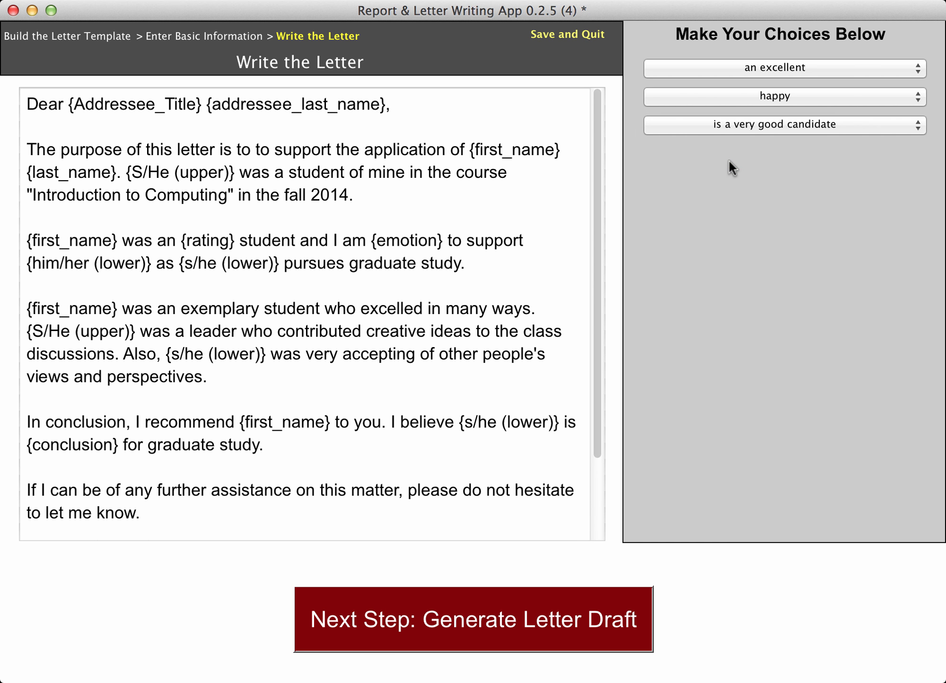
- Change the emotion choice to "enthusiastic" and generate the second student's letter draft
click(752, 95)
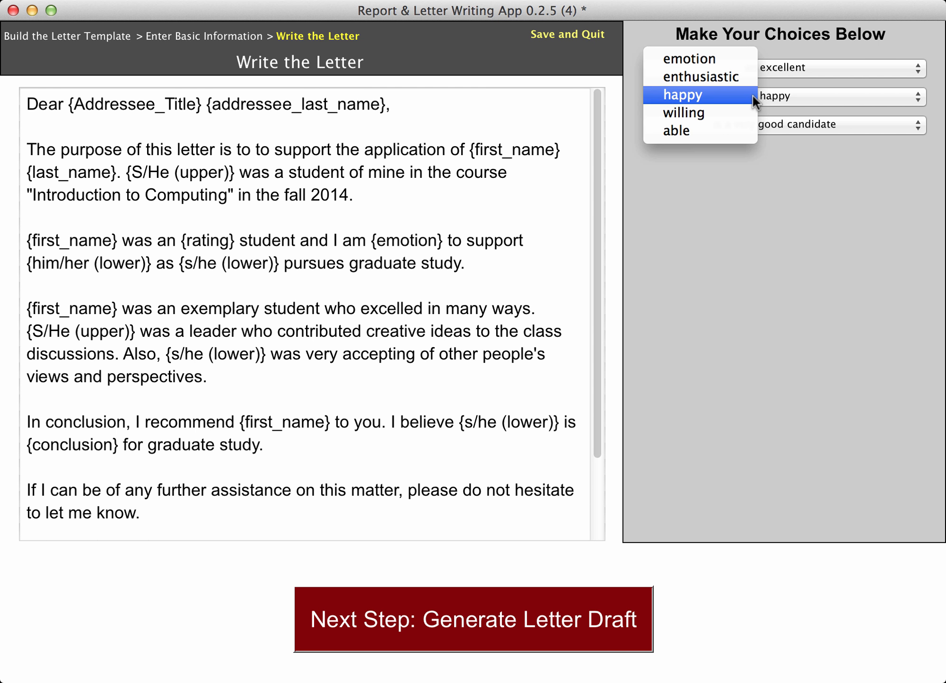
click(744, 77)
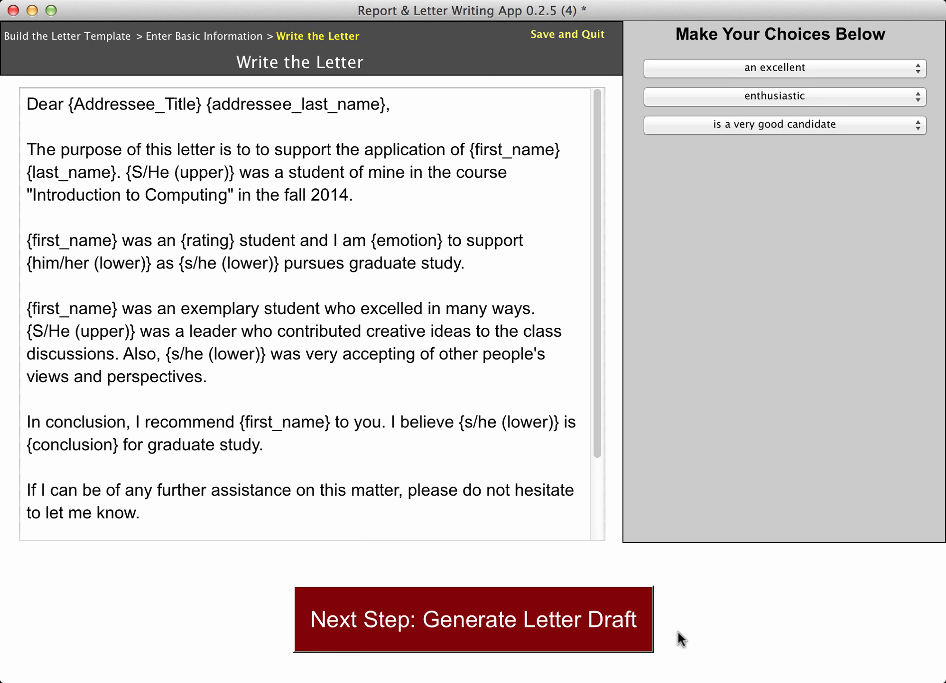
click(463, 622)
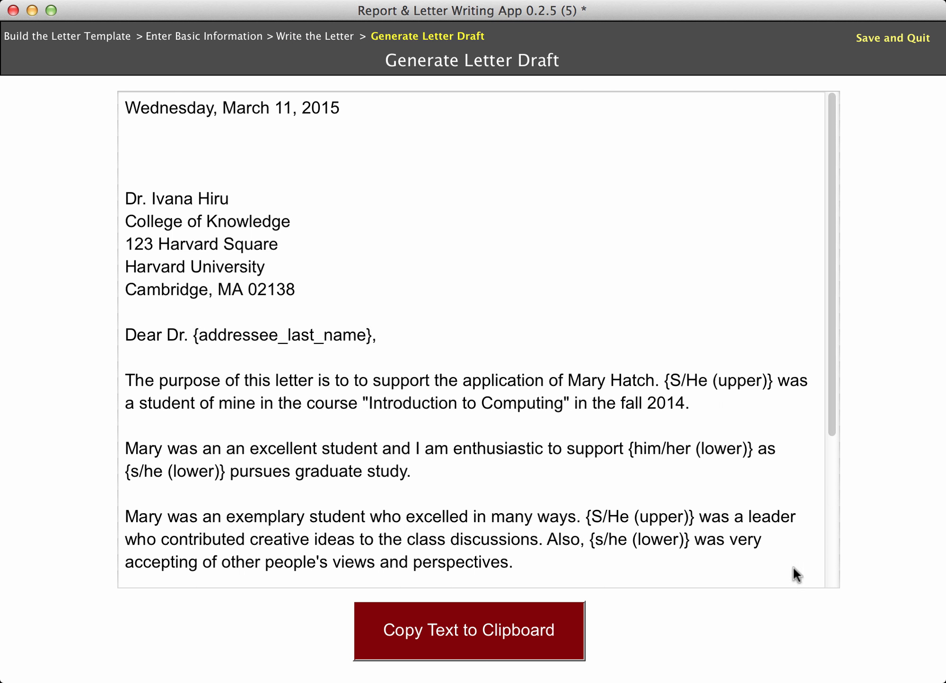
- Read through the second student's generated letter, checking the addressee block, names, pronouns and chosen phrases
scroll(617, 268, down, 5)
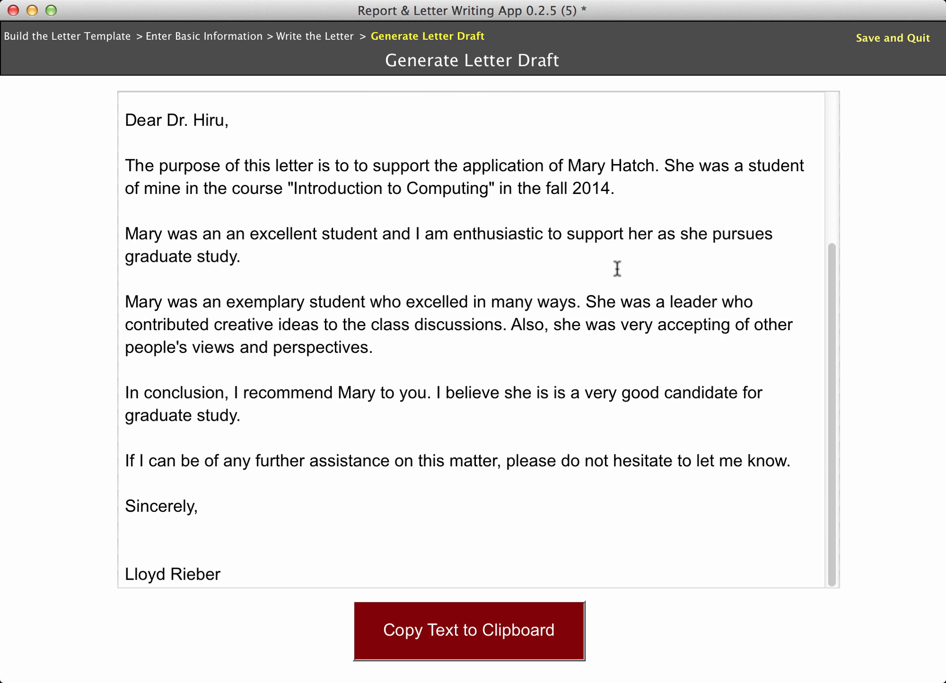
scroll(617, 268, up, 3)
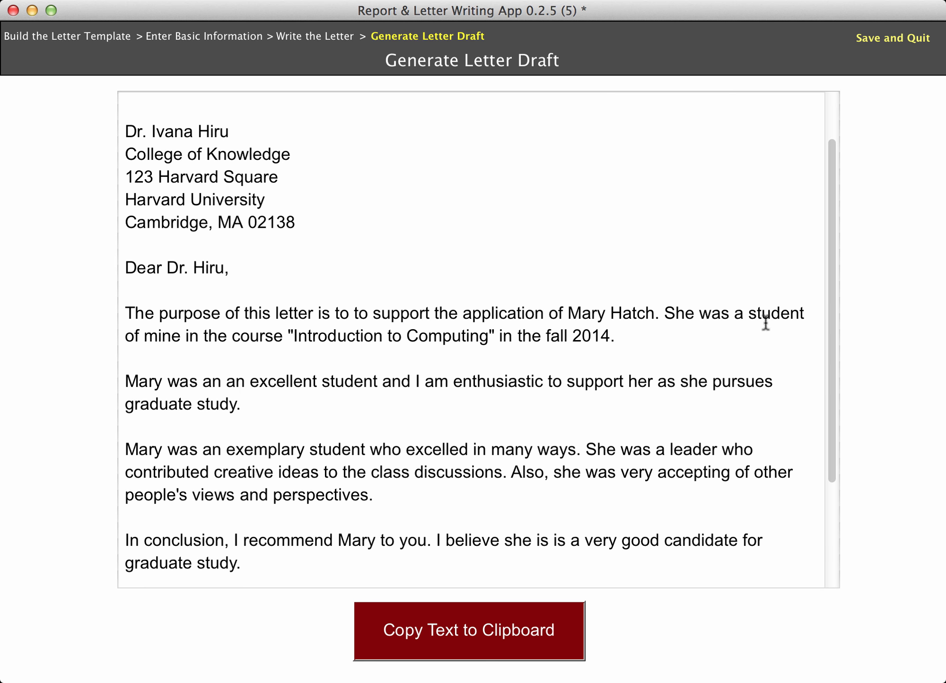
scroll(395, 328, down, 3)
scroll(395, 328, down, 3)
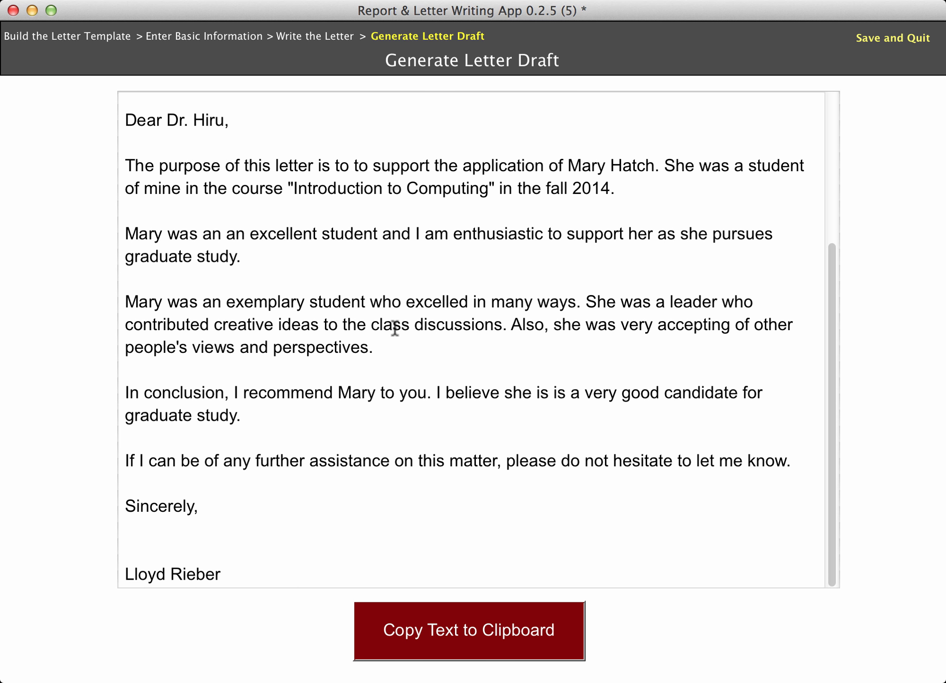